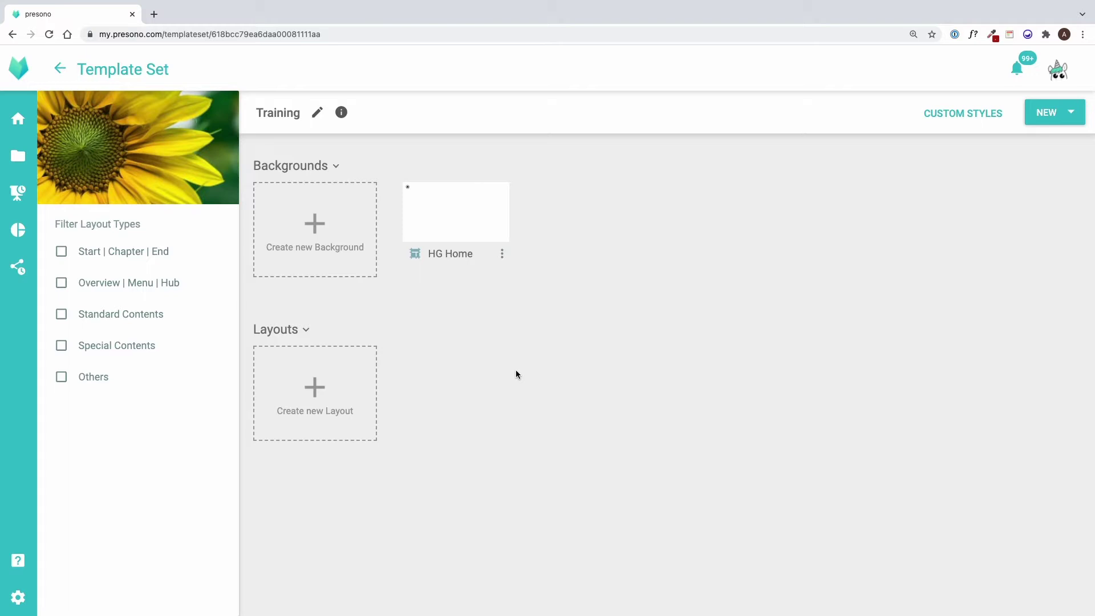
# - Create a new layout in the Training template set and assign the HG Home background to it
pyautogui.click(1053, 114)
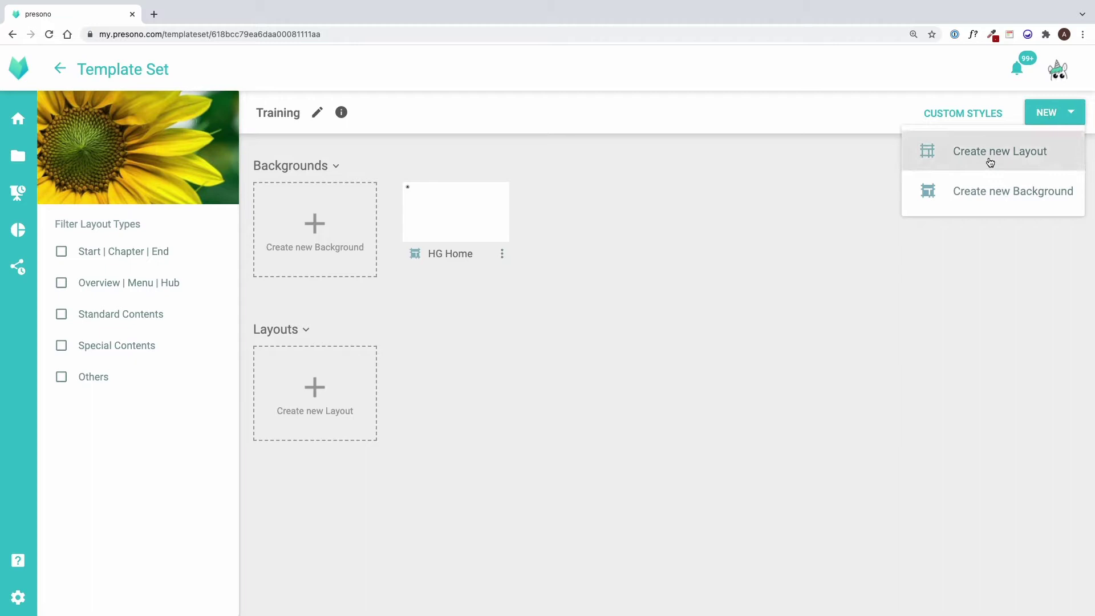
pyautogui.click(989, 162)
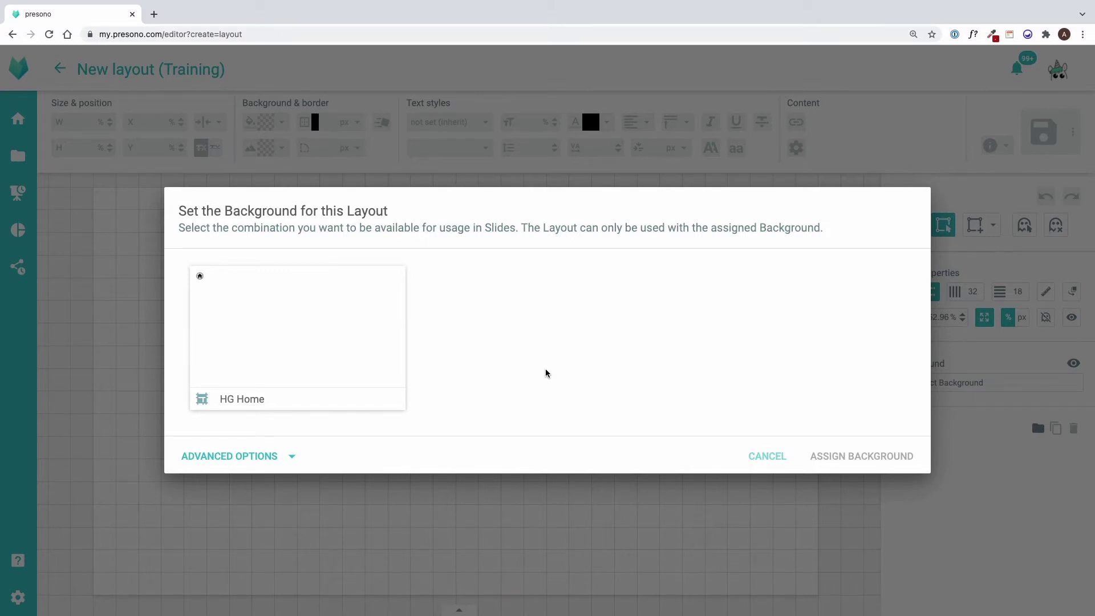
pyautogui.click(319, 376)
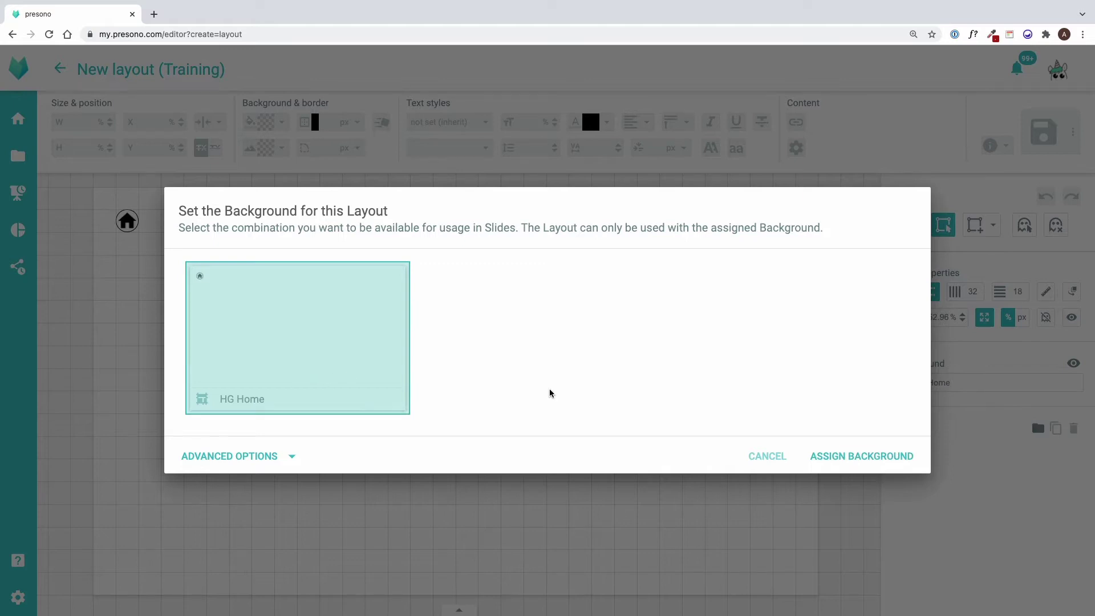
pyautogui.click(815, 454)
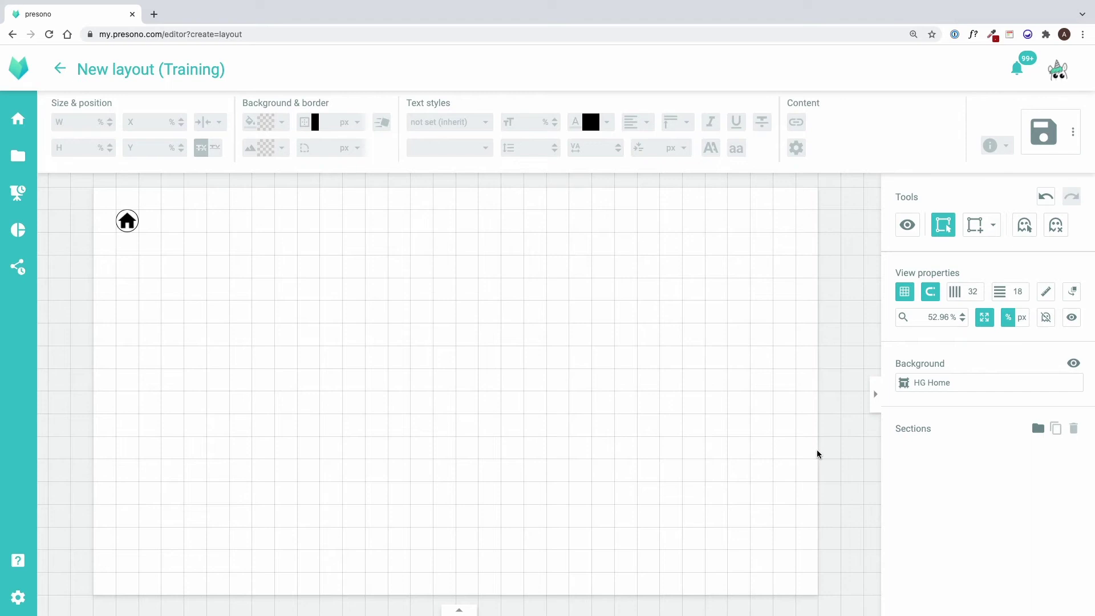
pyautogui.click(956, 382)
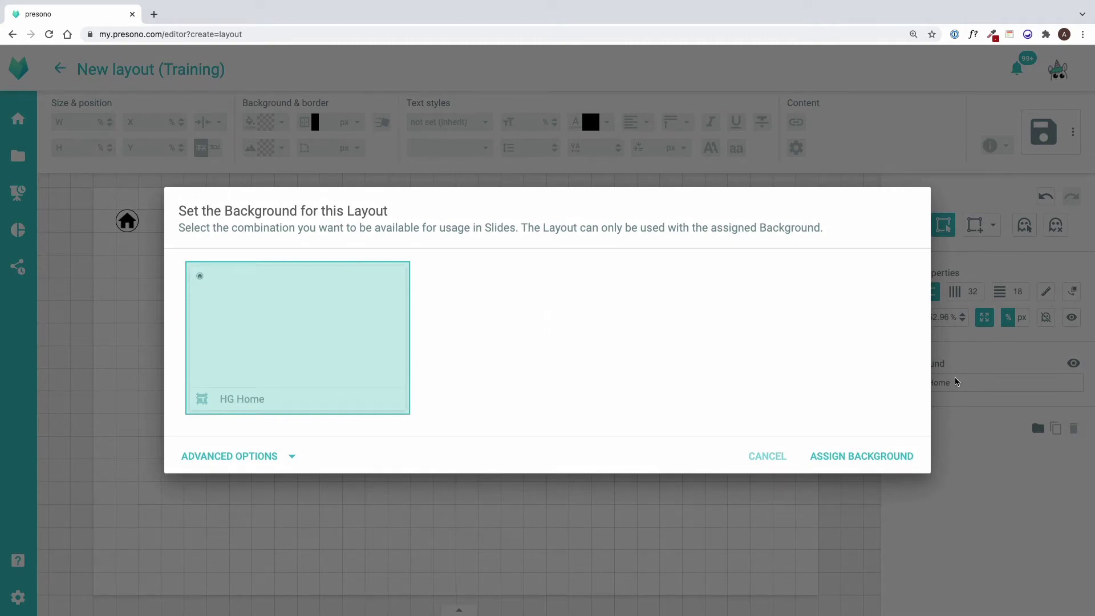
pyautogui.click(768, 456)
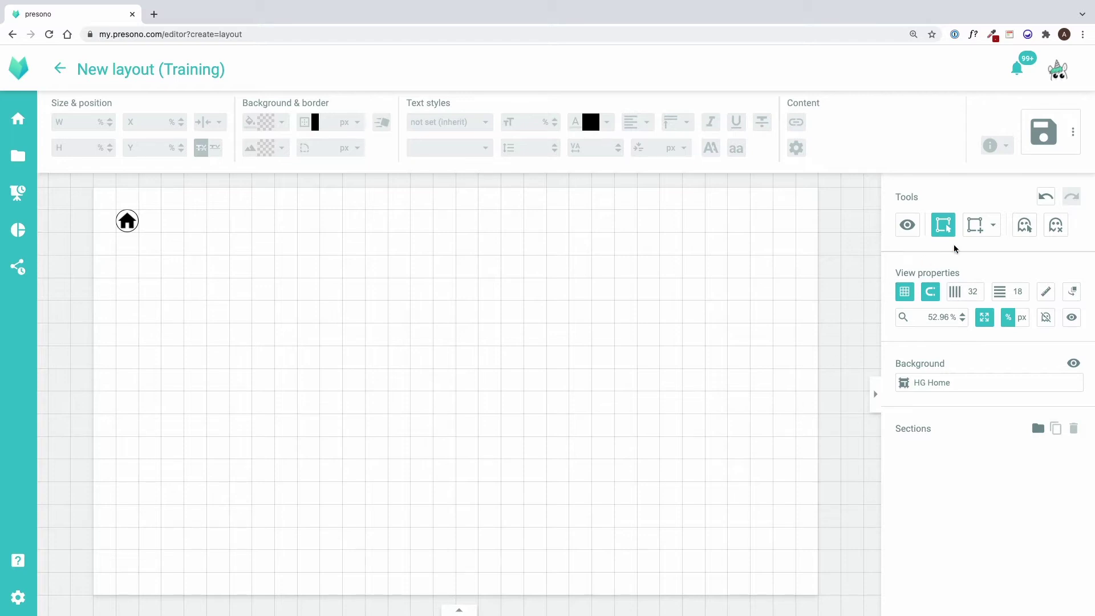
# - Add a media section about 37.5% wide and 89% high in the right part of the layout, at about X 59% and Y 6%
pyautogui.click(996, 228)
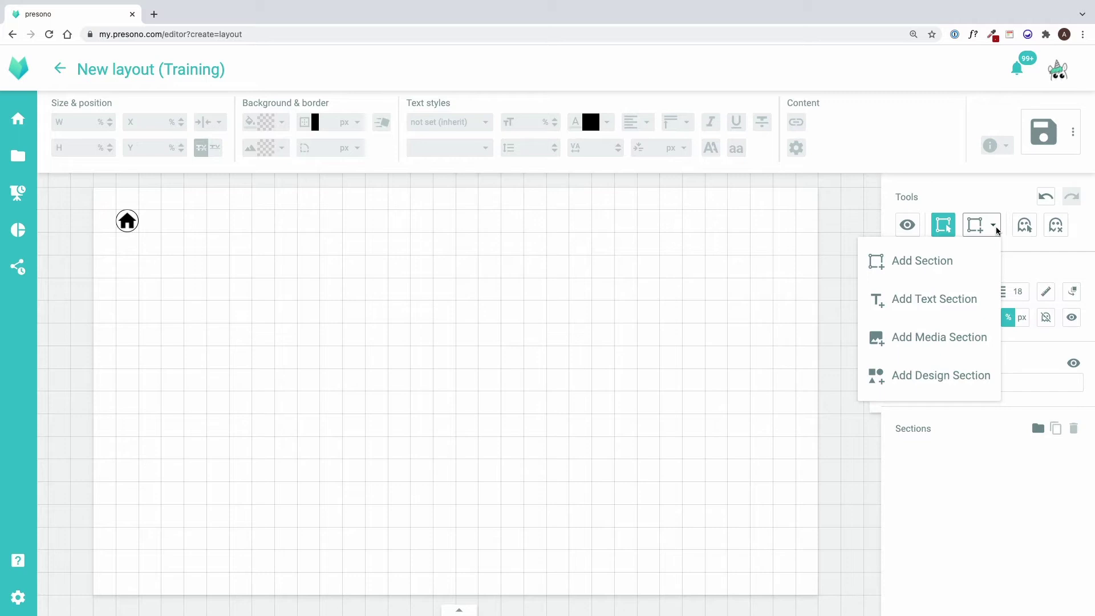
pyautogui.click(912, 334)
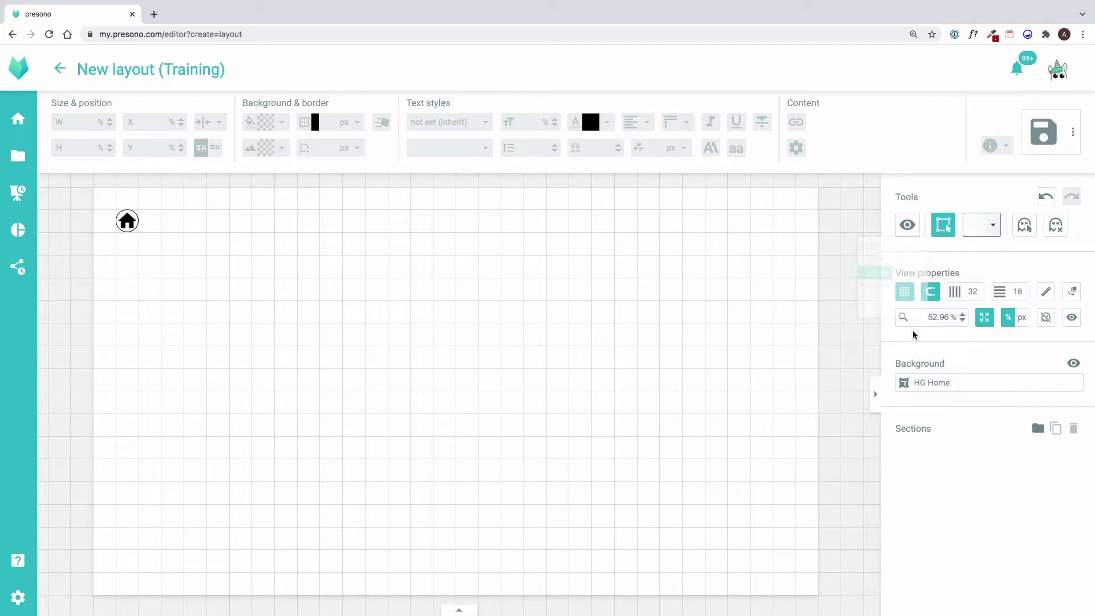
pyautogui.moveTo(523, 211); pyautogui.dragTo(785, 572)
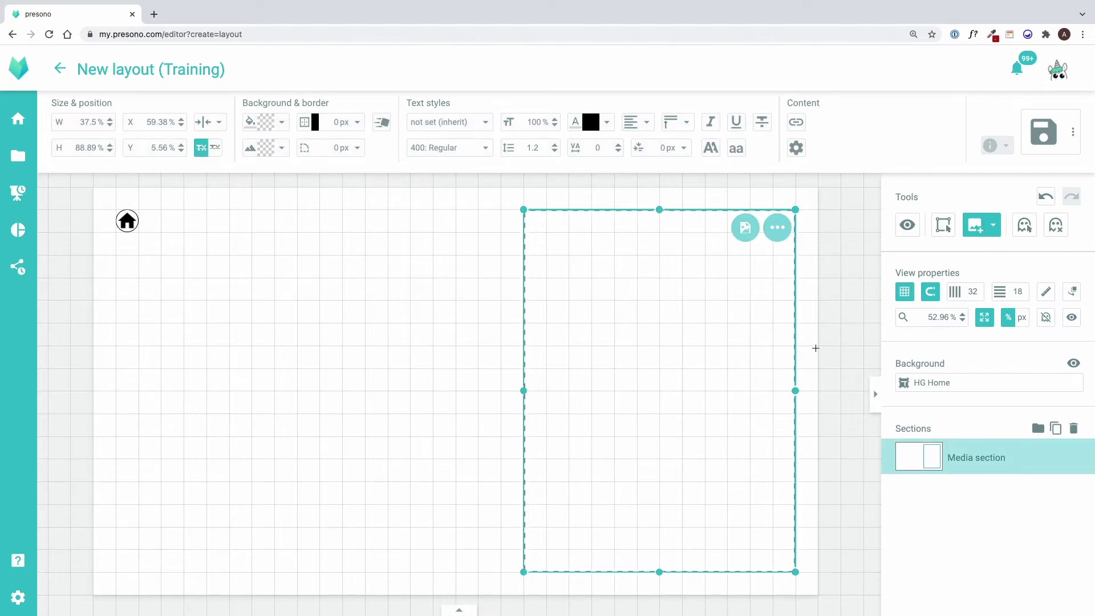
# - Add a text section about 41% wide and 28% high in the layout's upper left area, at about X 9% and Y 17%
pyautogui.click(993, 229)
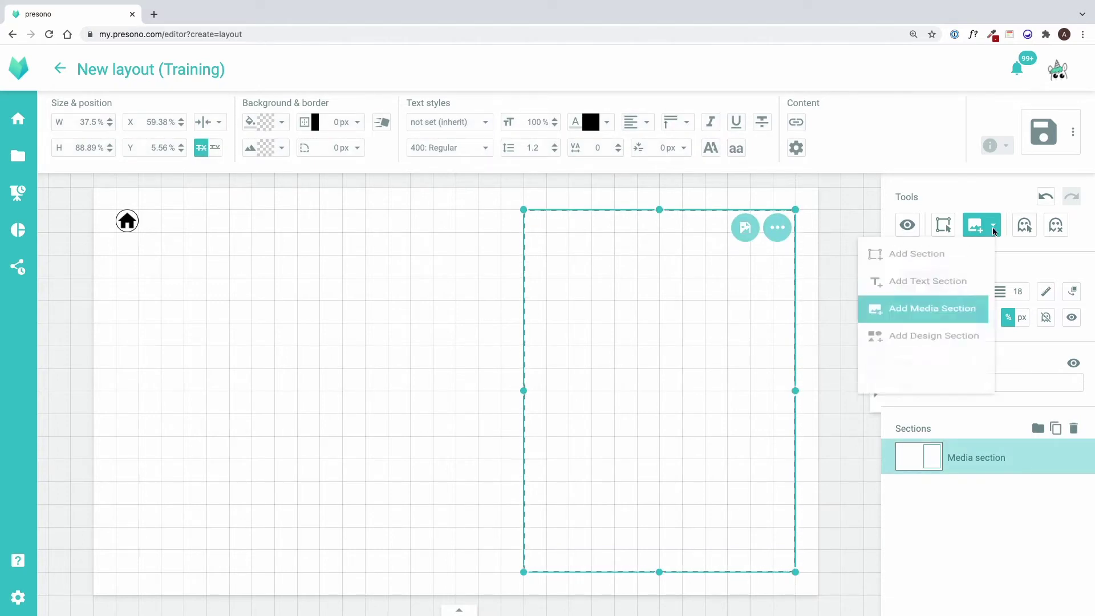
pyautogui.click(929, 297)
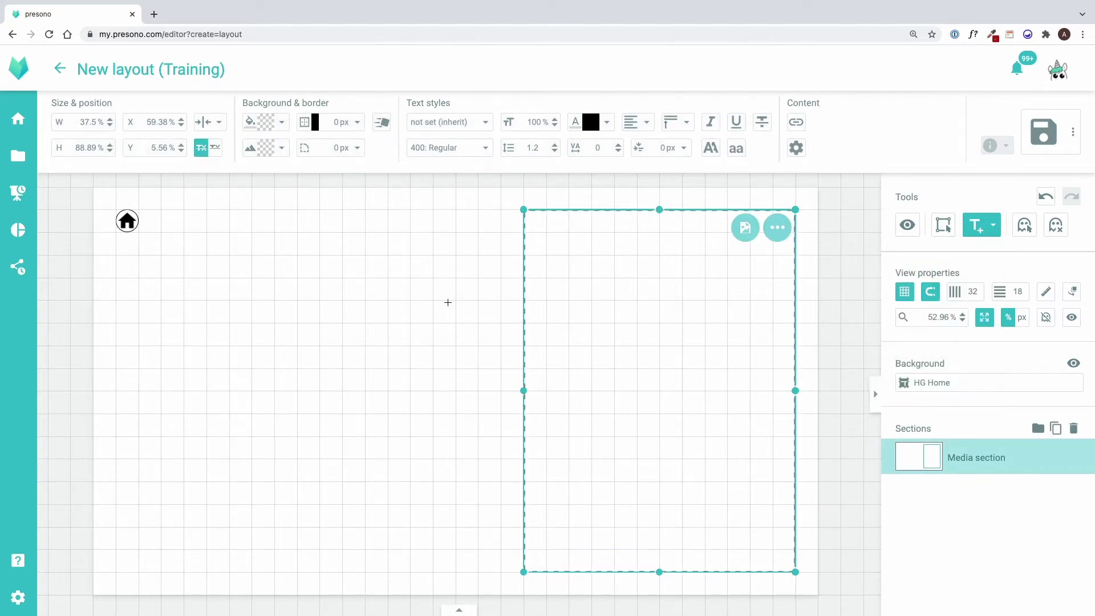
pyautogui.moveTo(162, 256); pyautogui.dragTo(461, 369)
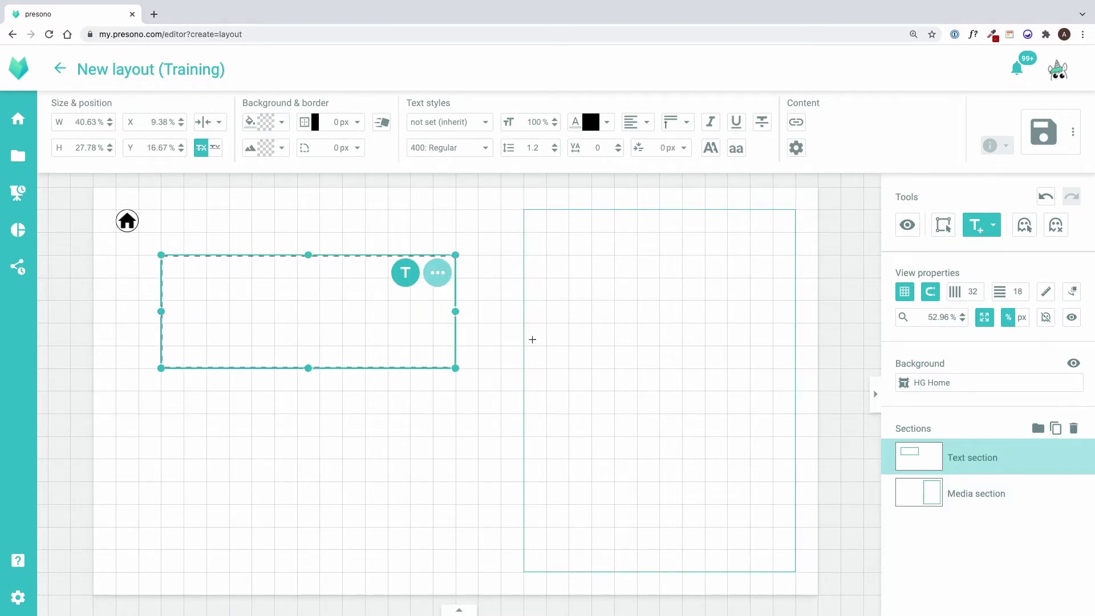
pyautogui.click(993, 227)
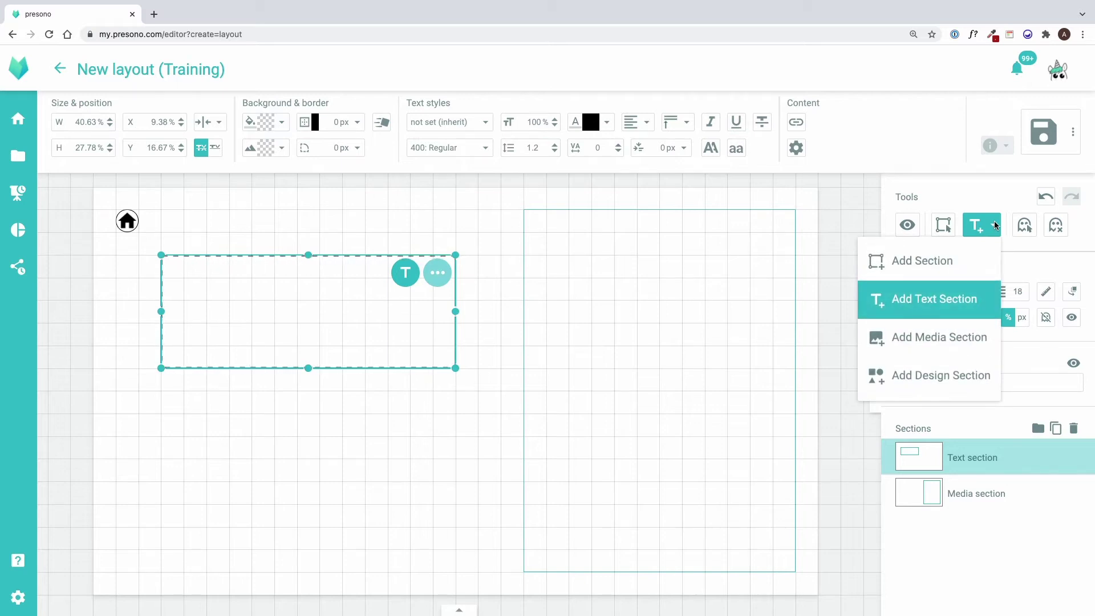
pyautogui.click(994, 226)
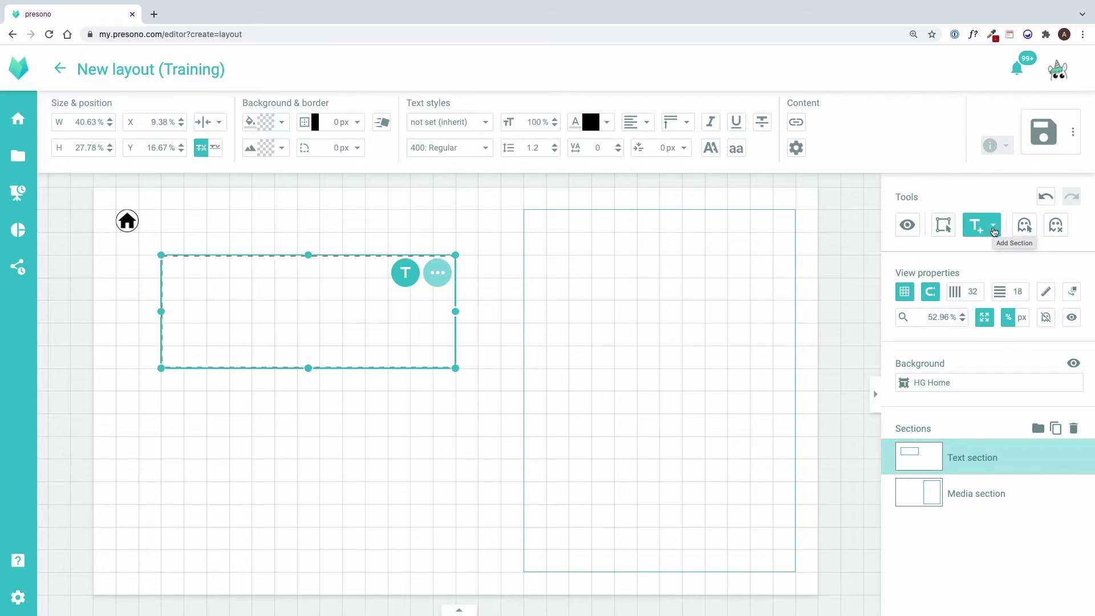
# - Refine the layout grid to 64 columns and 36 rows
pyautogui.doubleClick(971, 292)
pyautogui.write('64')
pyautogui.press('Tab')
pyautogui.write('36')
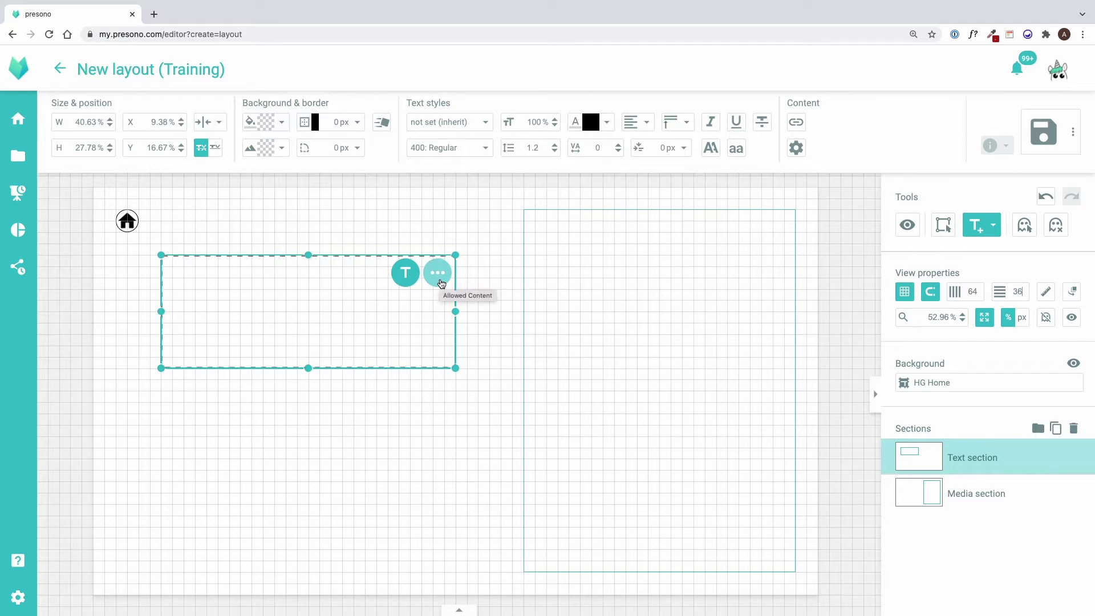
# - Open the text section's allowed content settings and try combinations of Text and Media & Documents, ending with only Text allowed
pyautogui.click(796, 147)
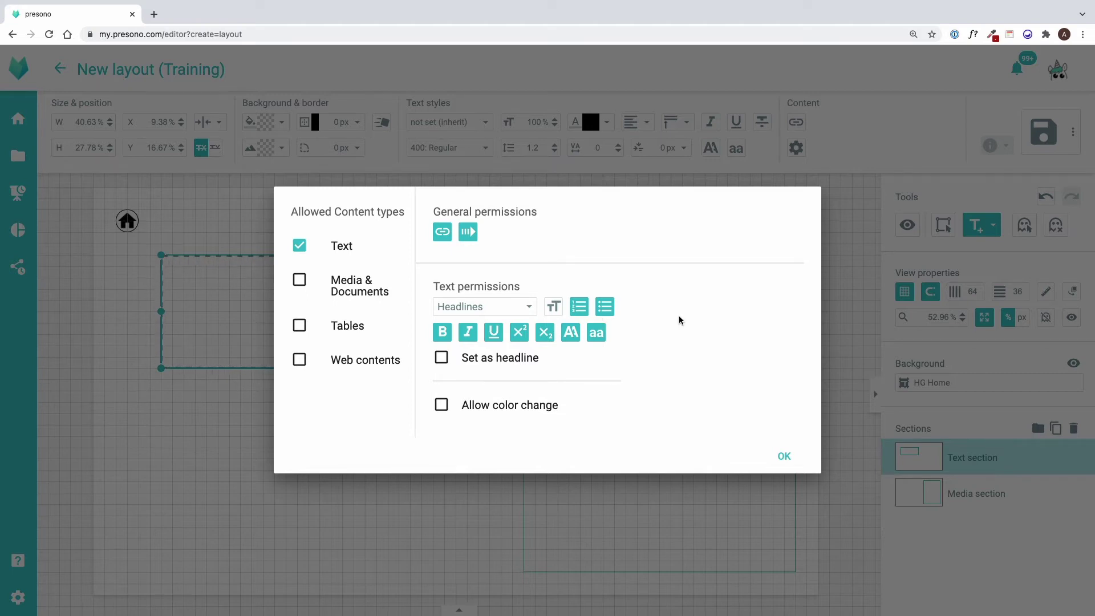
pyautogui.click(299, 280)
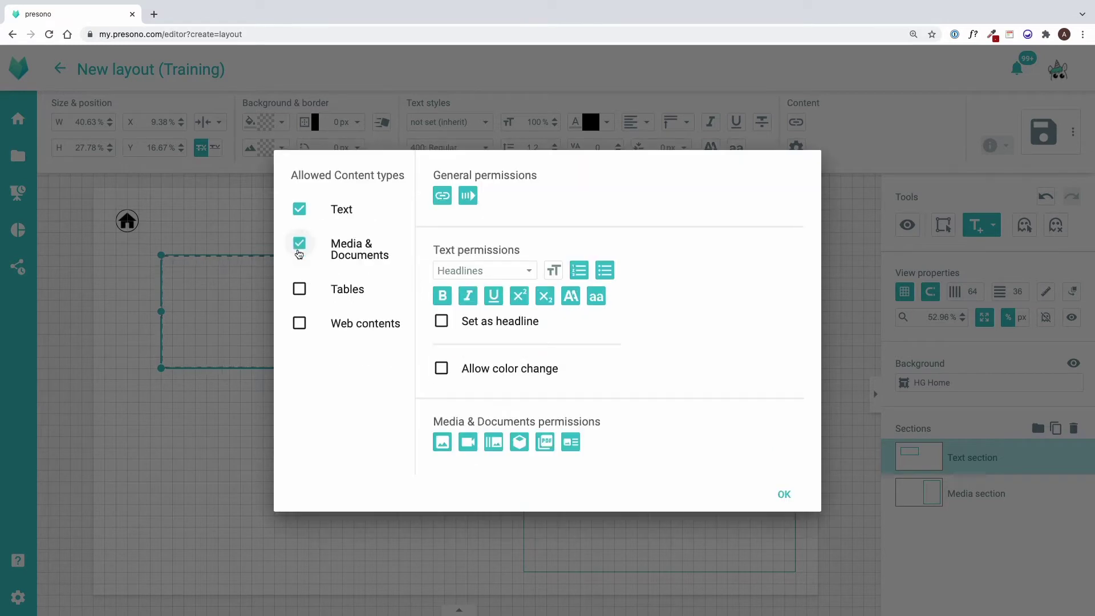
pyautogui.click(298, 246)
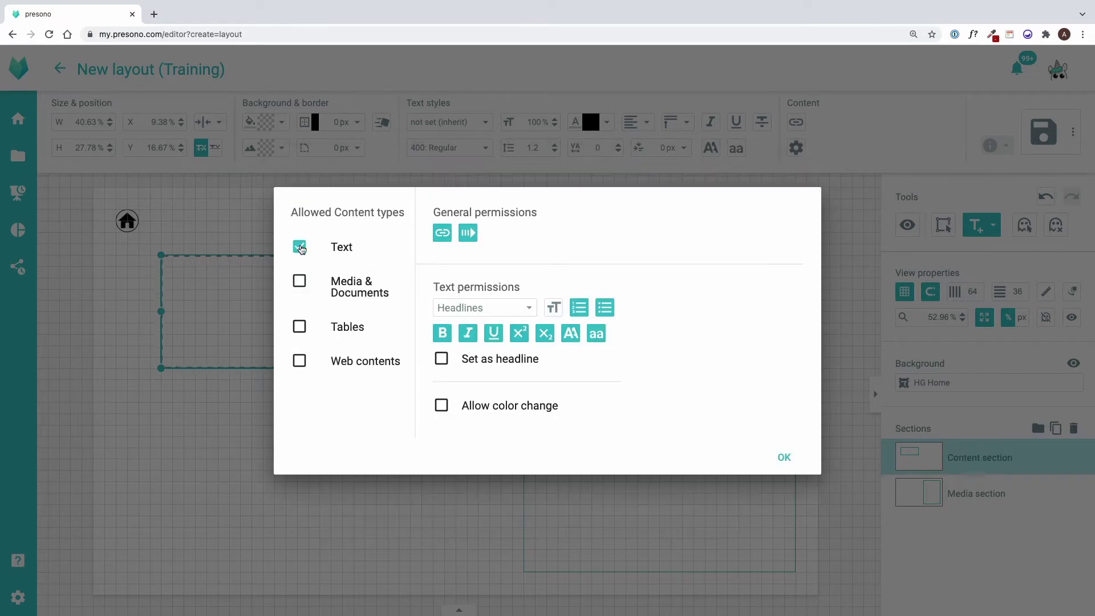
pyautogui.click(300, 245)
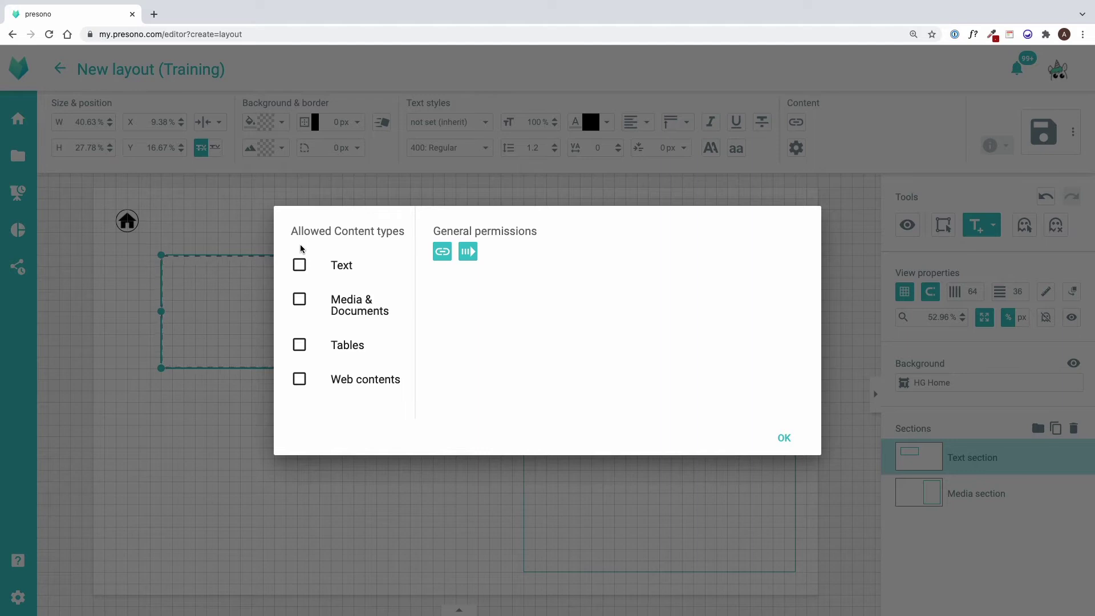
pyautogui.click(300, 299)
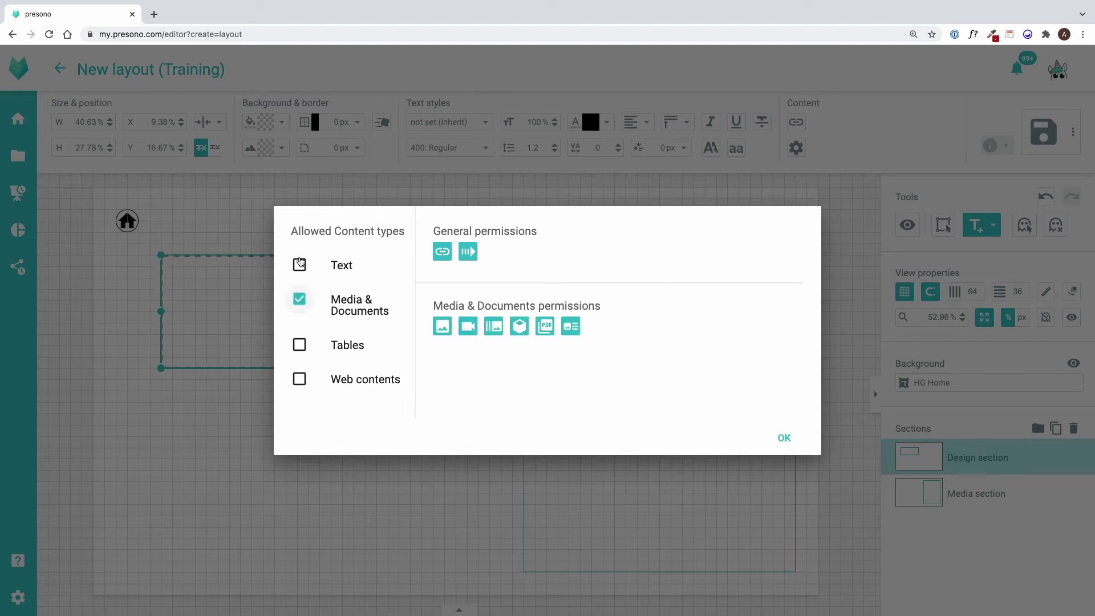
pyautogui.click(300, 265)
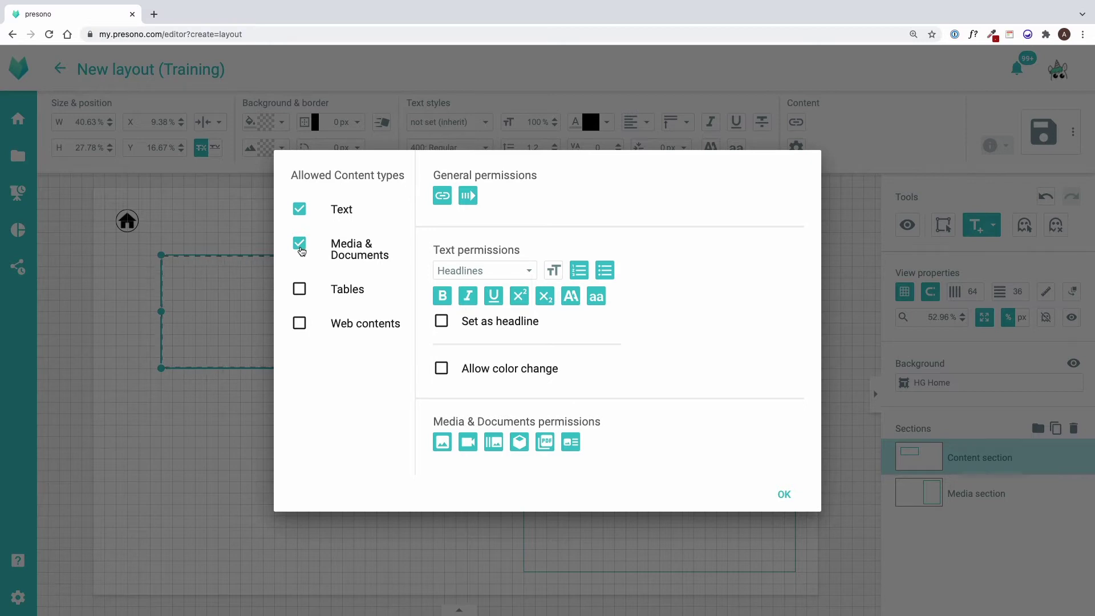
pyautogui.click(301, 251)
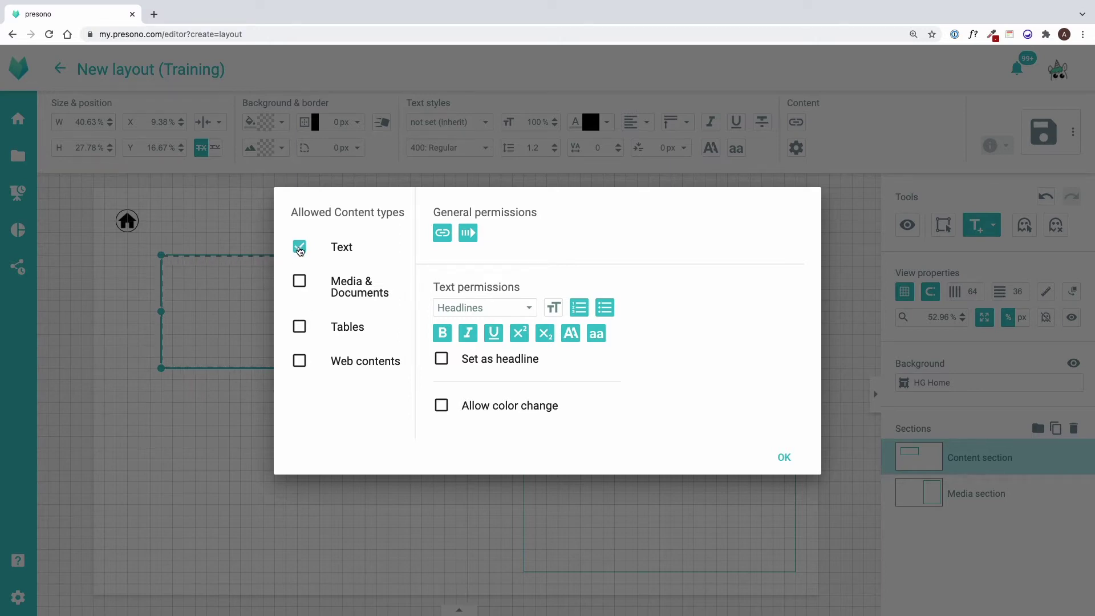
pyautogui.click(299, 249)
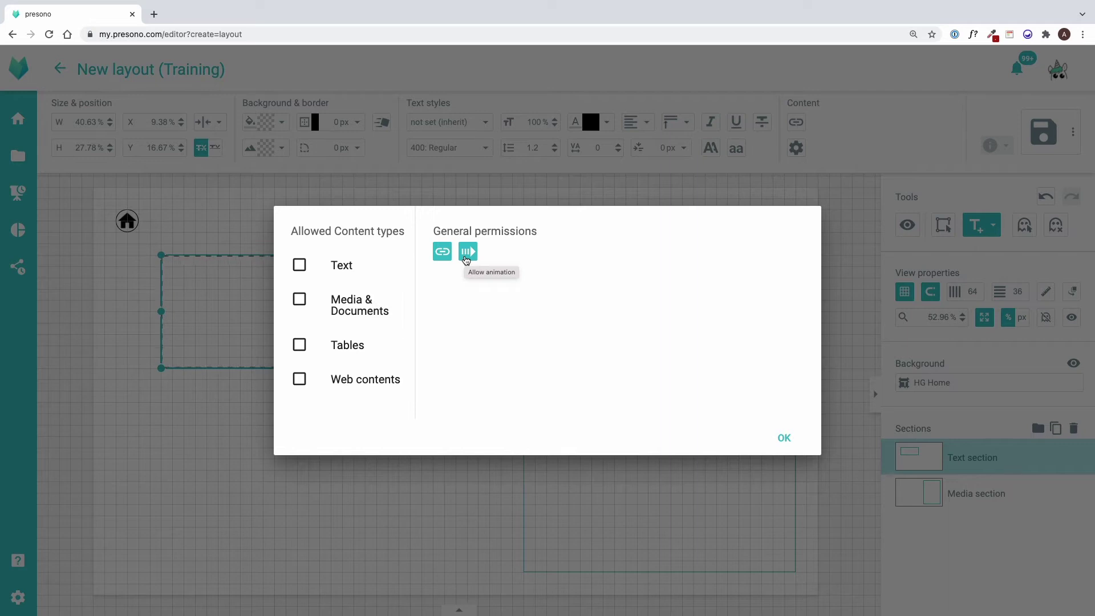
pyautogui.click(300, 266)
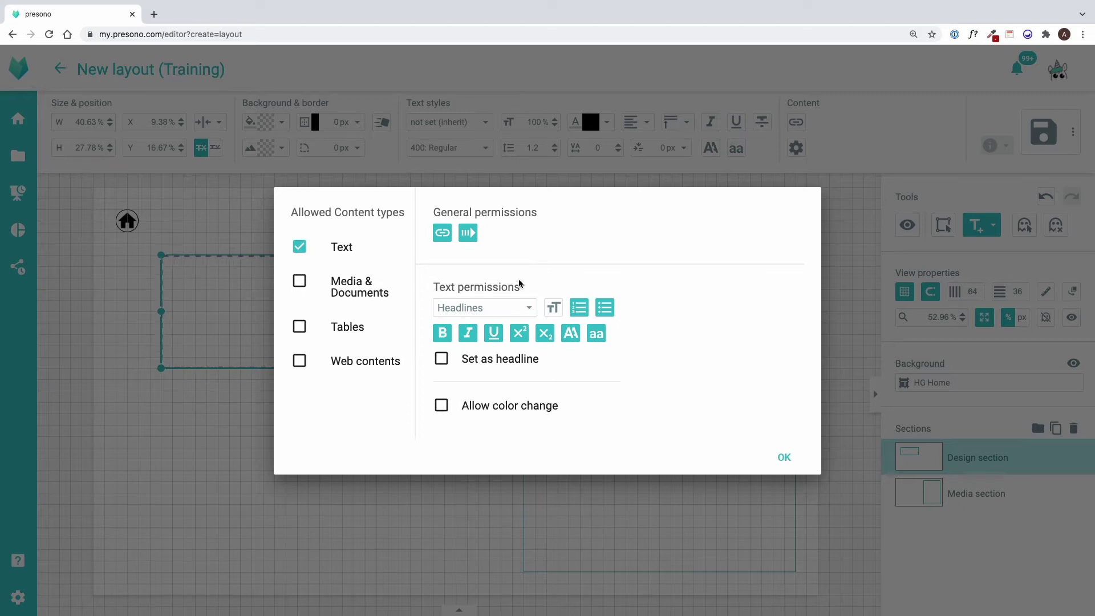
# - Allow the headline styles Header one and Header three in the section's text permissions
pyautogui.click(522, 310)
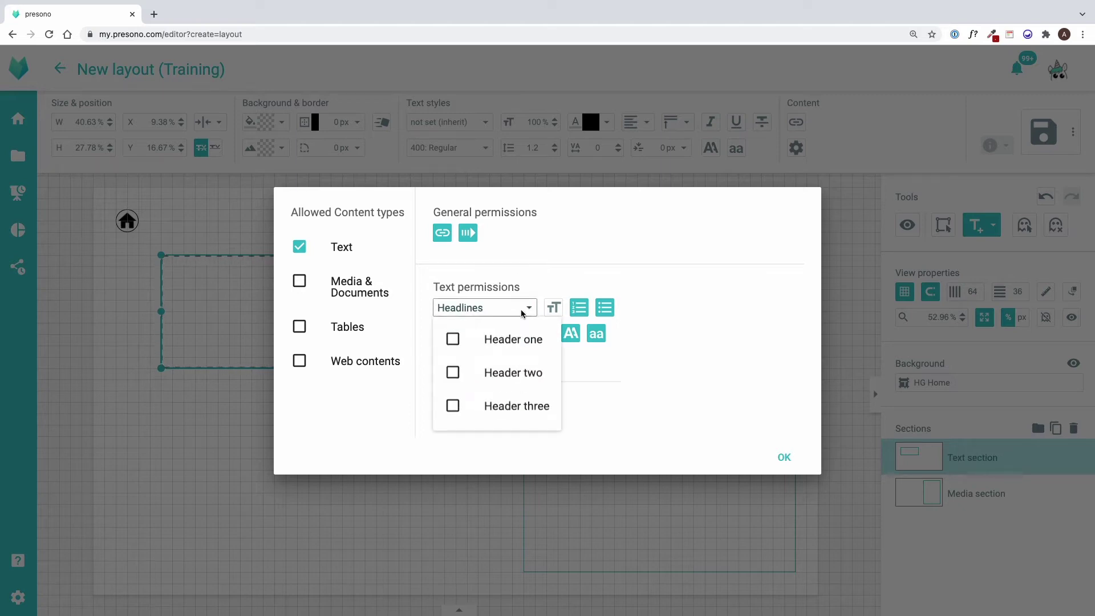
pyautogui.click(456, 343)
pyautogui.click(454, 410)
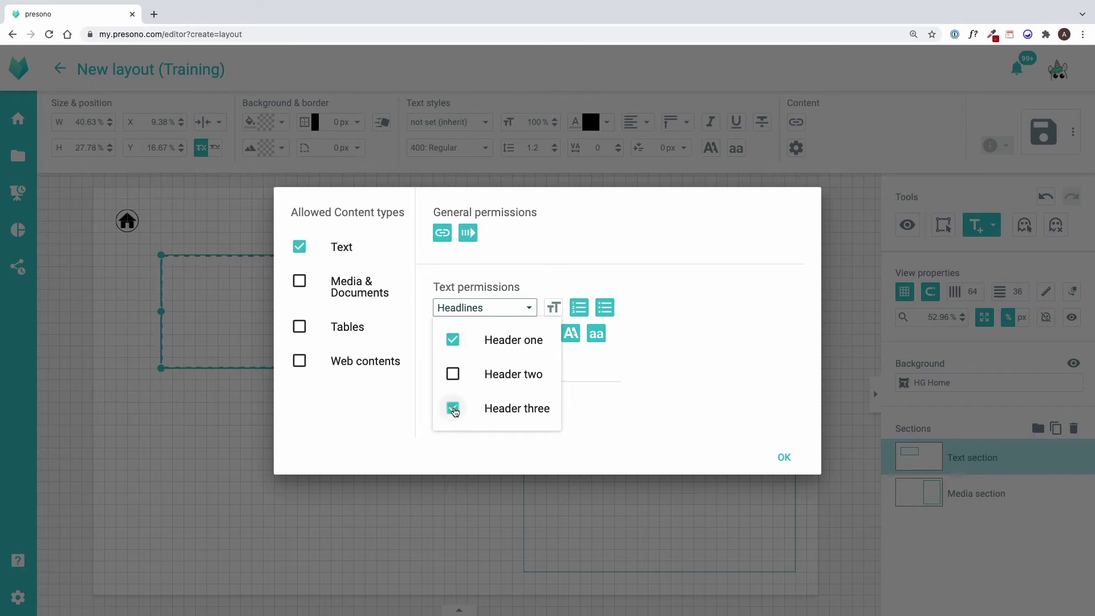
pyautogui.click(524, 309)
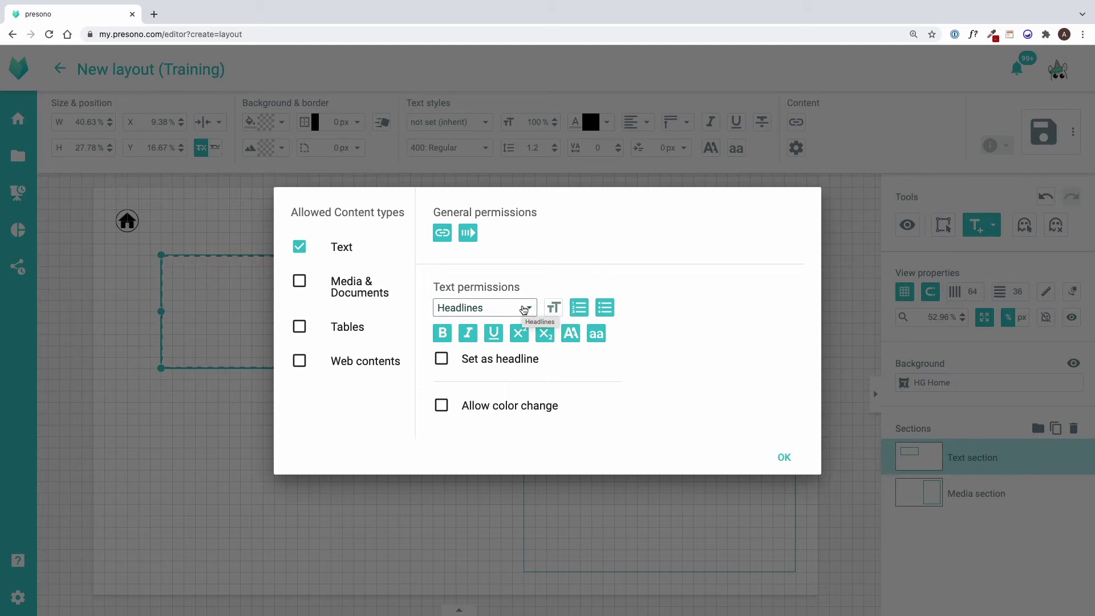
pyautogui.click(525, 310)
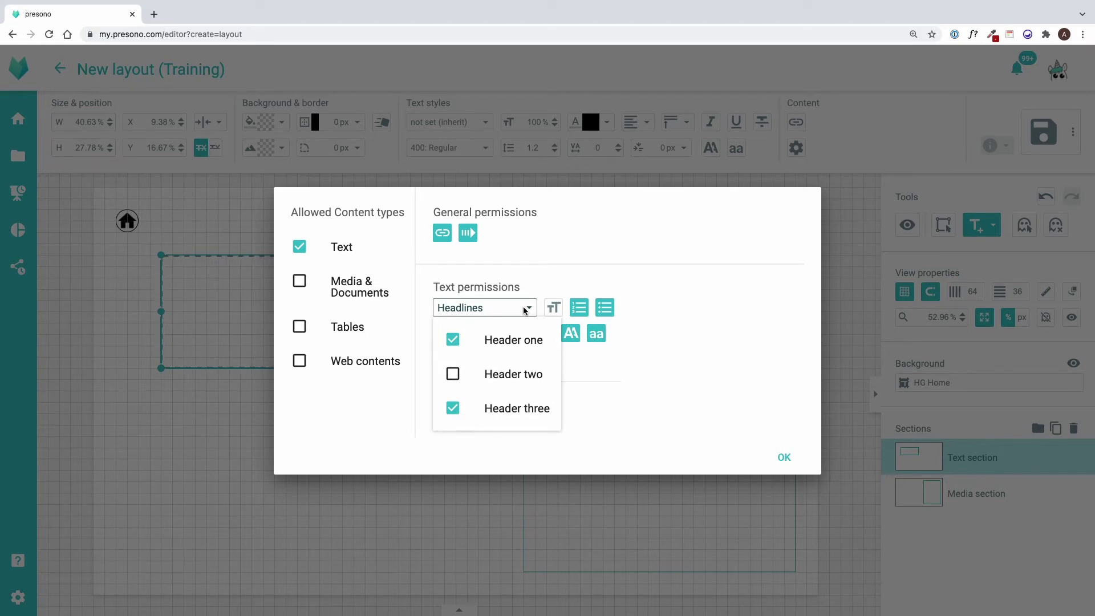
pyautogui.click(525, 309)
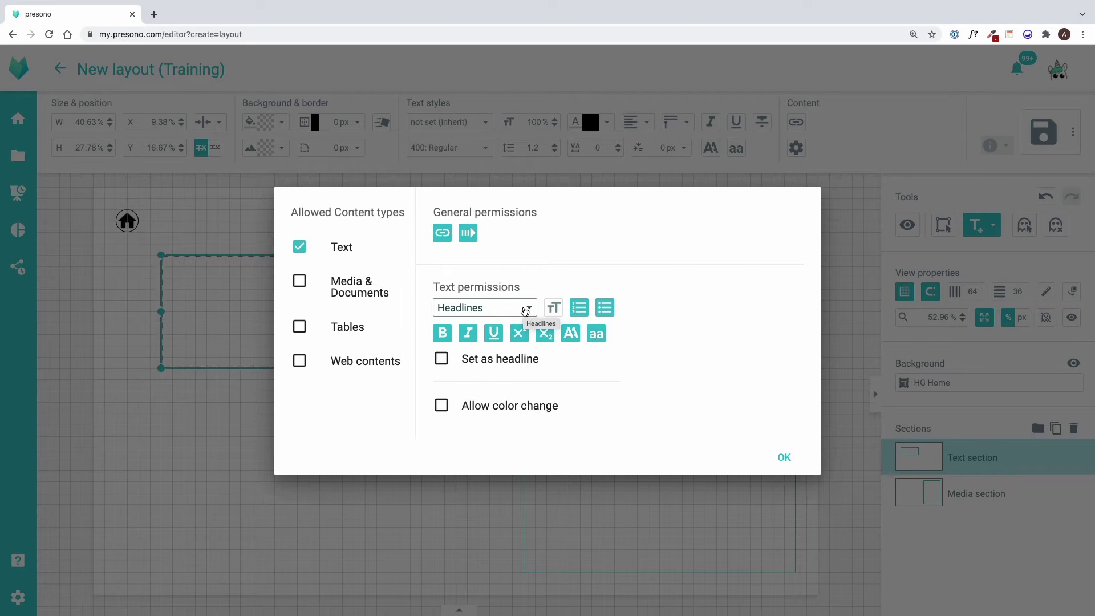
# - Set the text section as headline and allow color changes, enabling the color palette and adding the predefined swatches as permitted colors
pyautogui.click(442, 360)
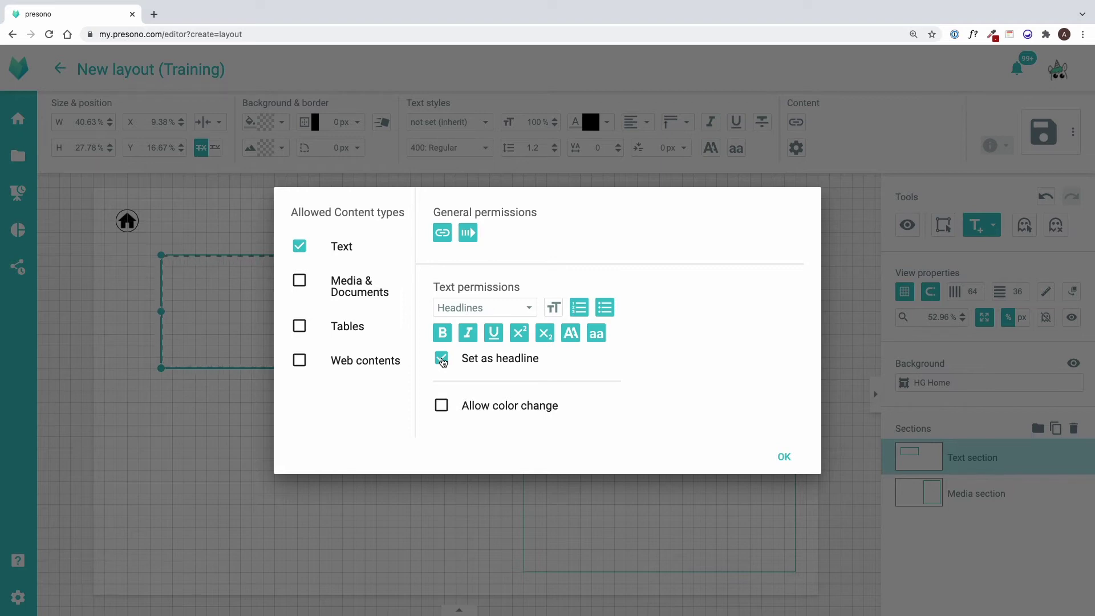
pyautogui.click(441, 406)
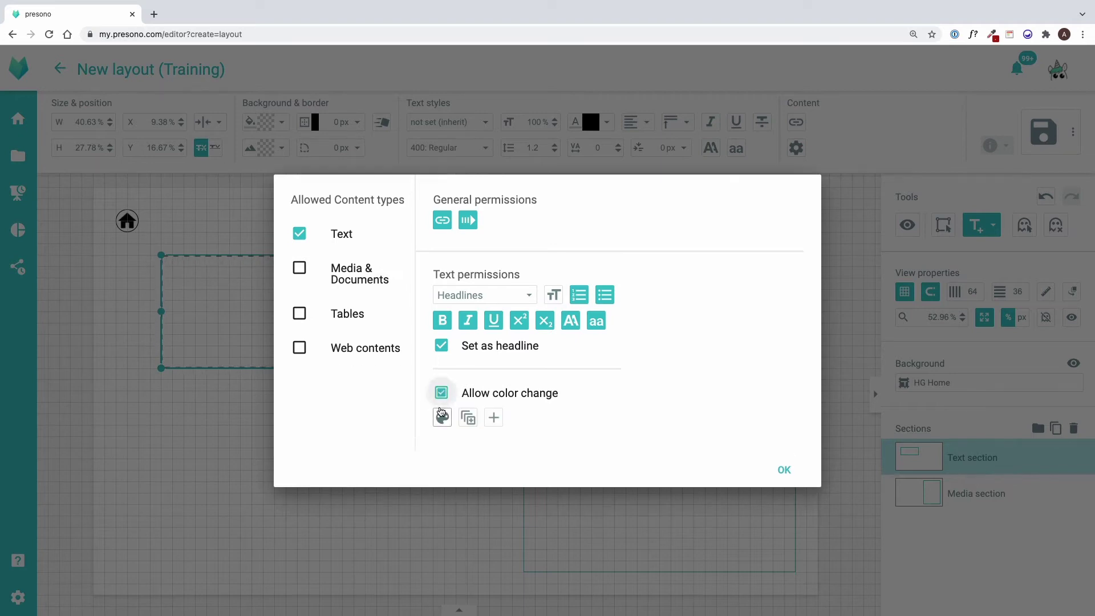
pyautogui.click(443, 419)
pyautogui.click(469, 419)
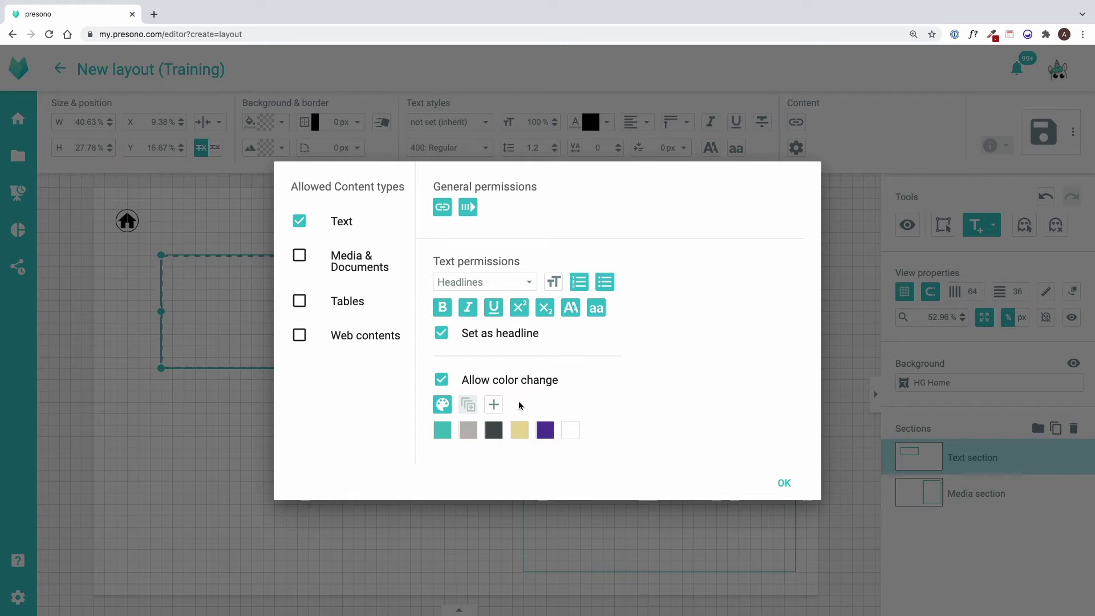
# - Add another permitted text color set to white (FFFFFF), and select the existing purple swatch
pyautogui.click(490, 407)
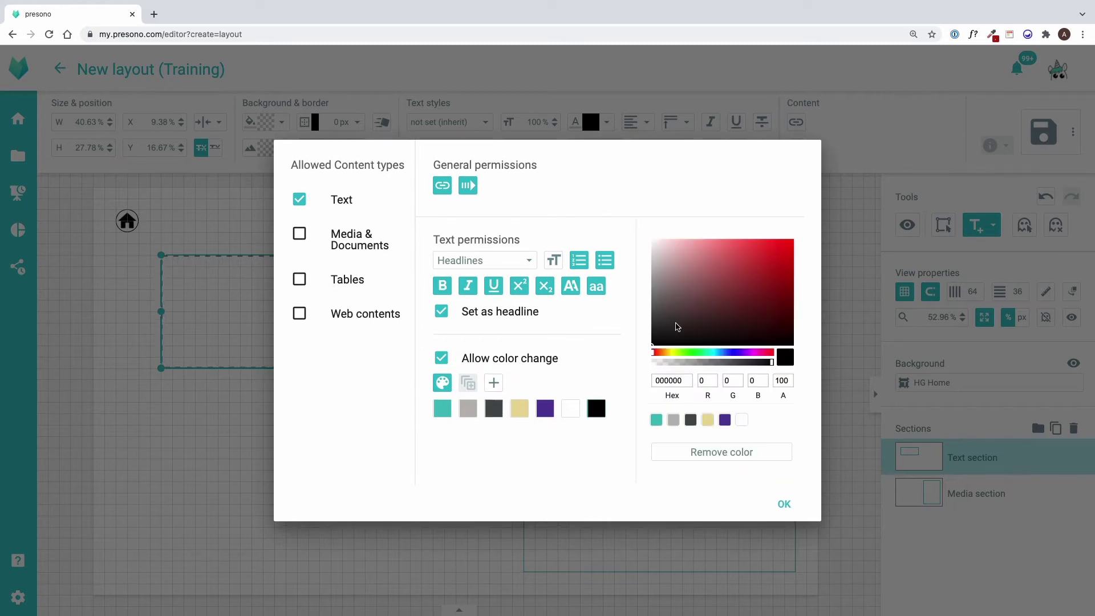
pyautogui.moveTo(678, 327); pyautogui.dragTo(633, 236)
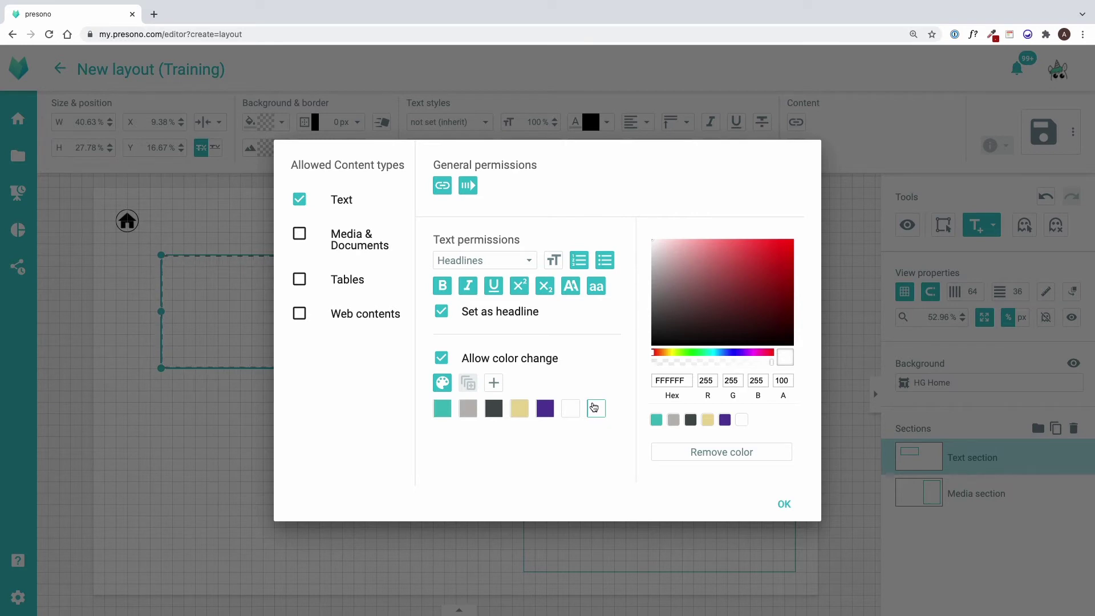
pyautogui.click(544, 411)
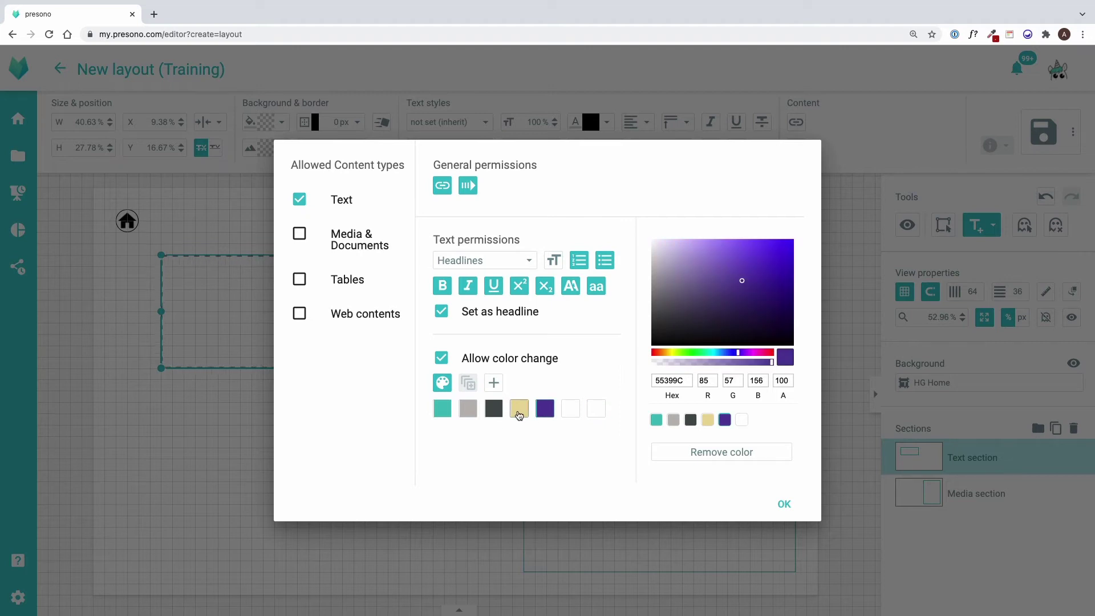
# - Recolor the selected purple swatch to green (4C9C39), and remove that swatch from the permitted text colors
pyautogui.click(689, 352)
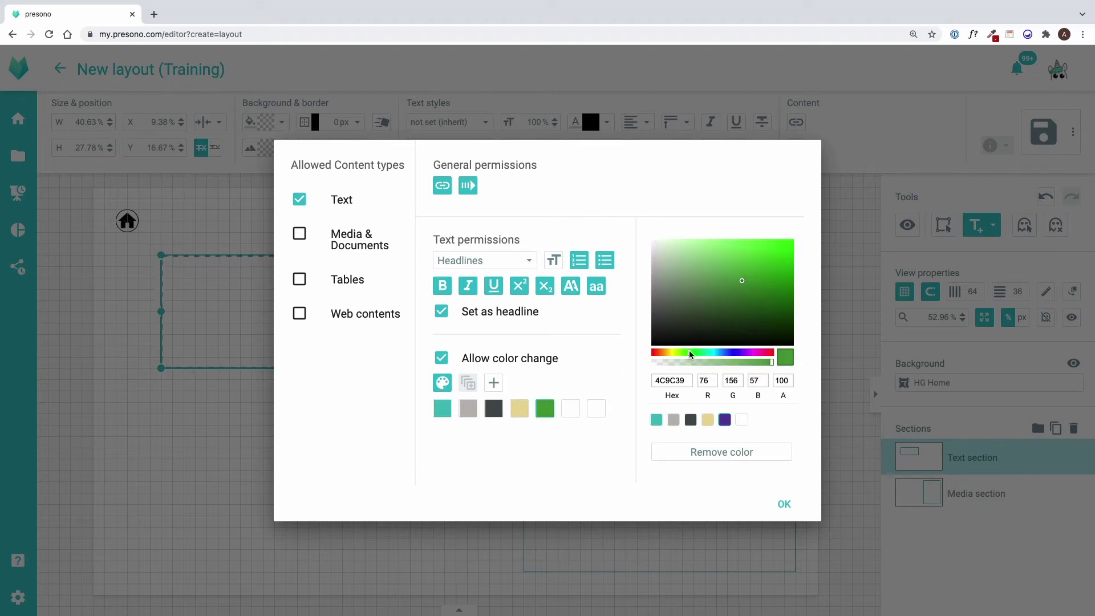
pyautogui.click(733, 452)
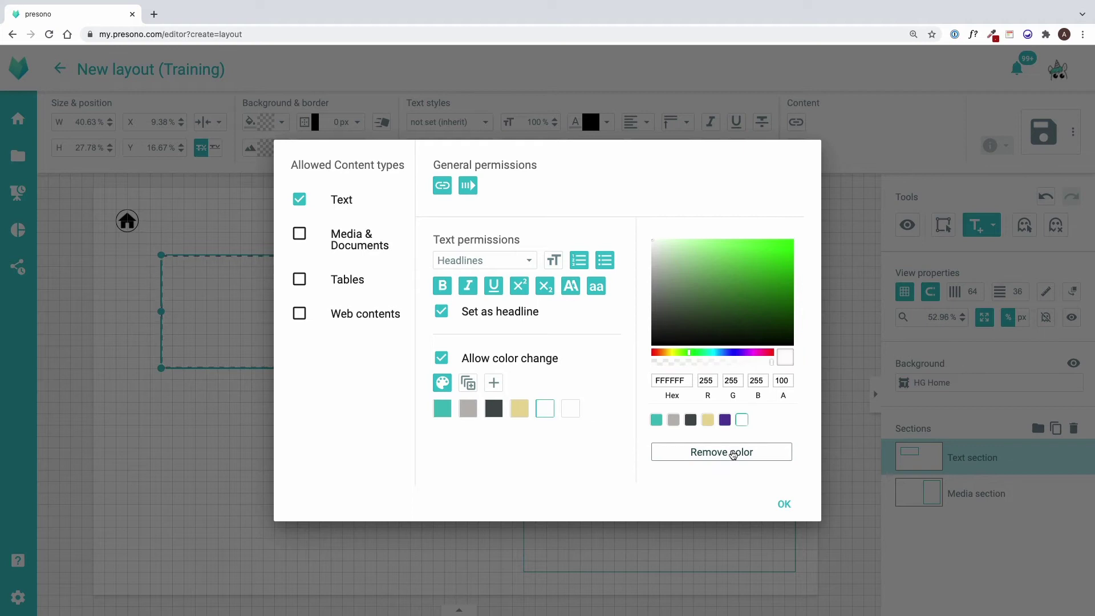
pyautogui.click(571, 408)
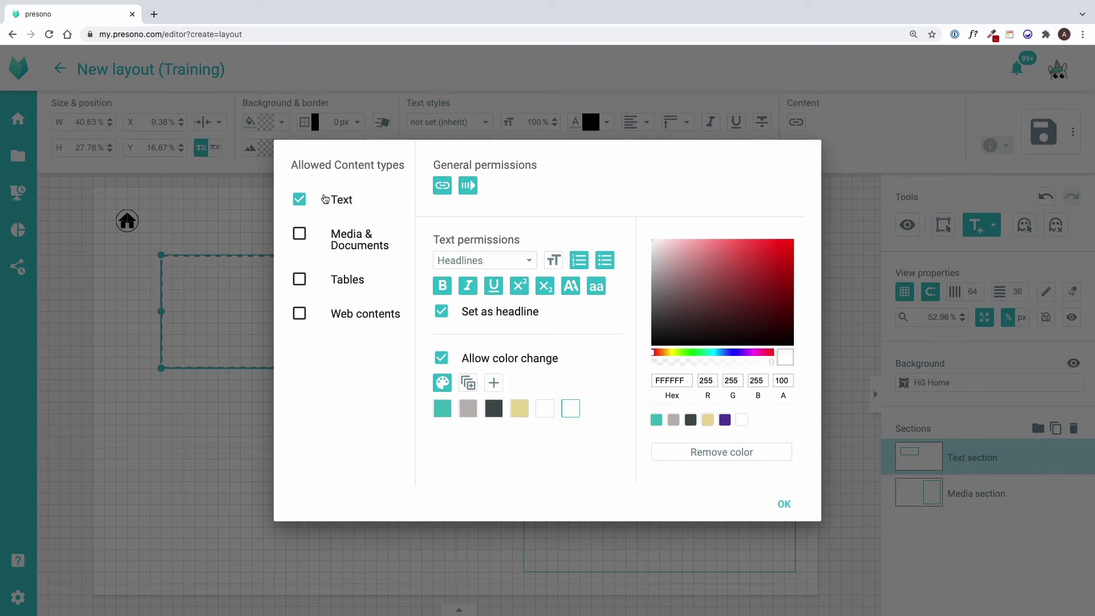
# - Try allowing Media & Documents, Tables and Web contents in the section, restore Text as the only allowed type, and confirm the permissions
pyautogui.click(299, 234)
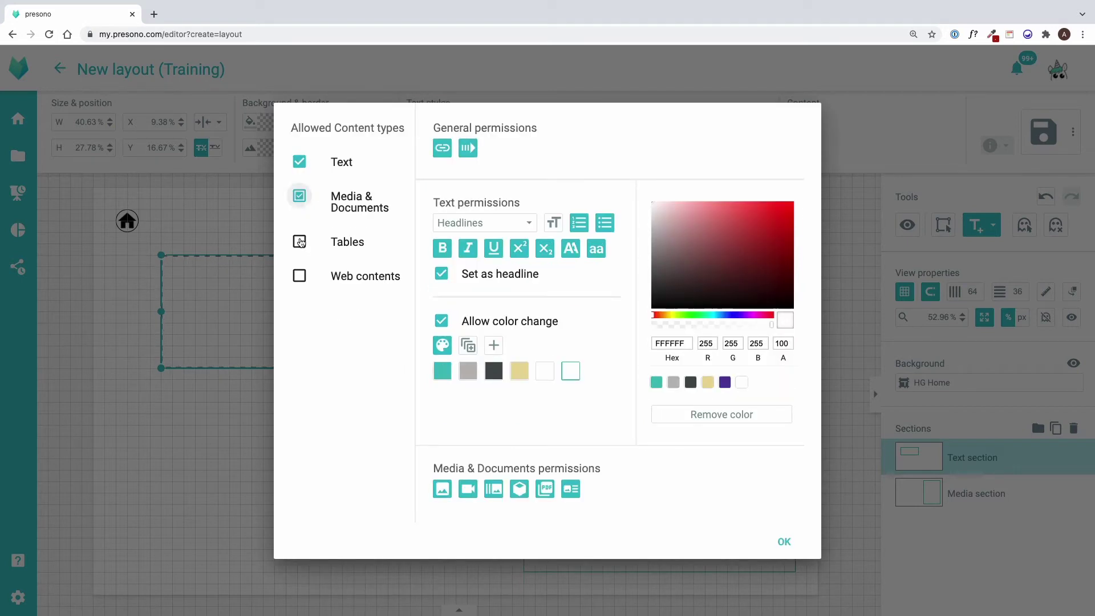
pyautogui.click(299, 164)
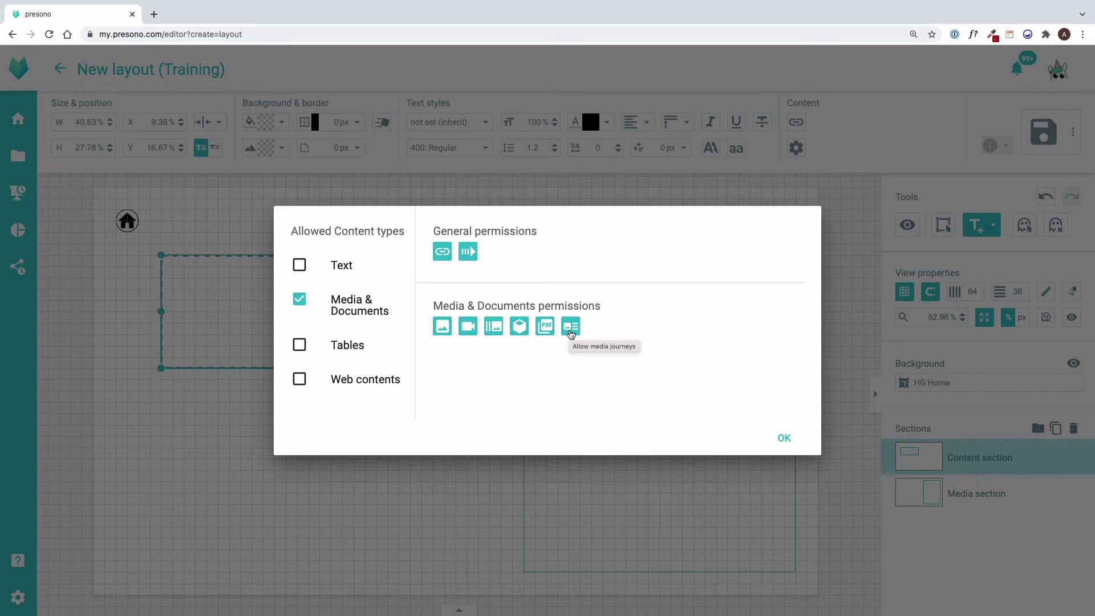
pyautogui.click(300, 298)
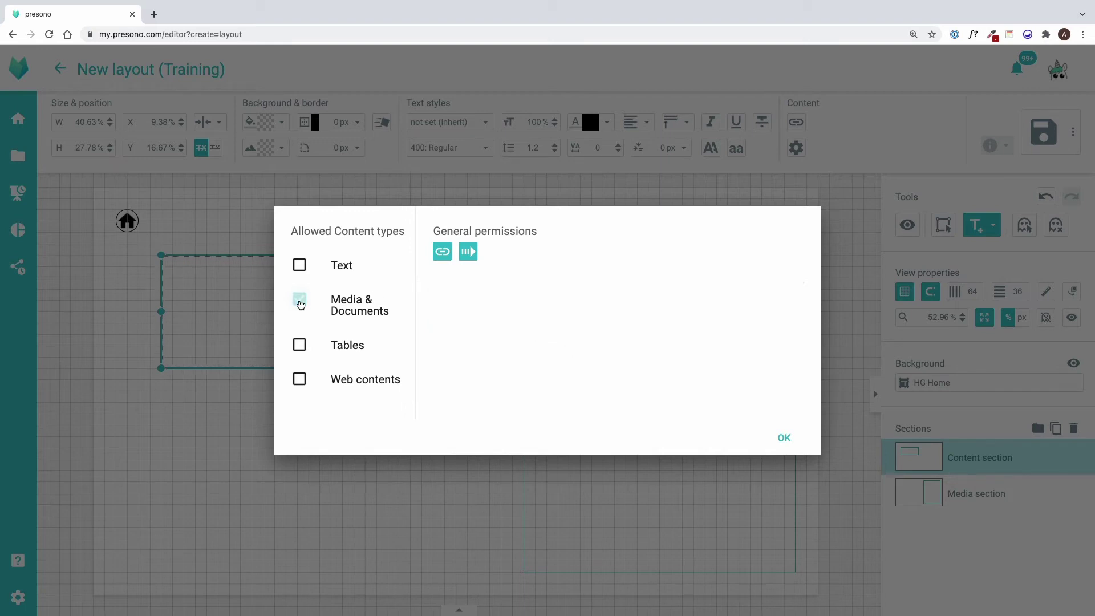
pyautogui.click(300, 345)
pyautogui.click(300, 345)
pyautogui.click(299, 379)
pyautogui.click(299, 380)
pyautogui.click(298, 264)
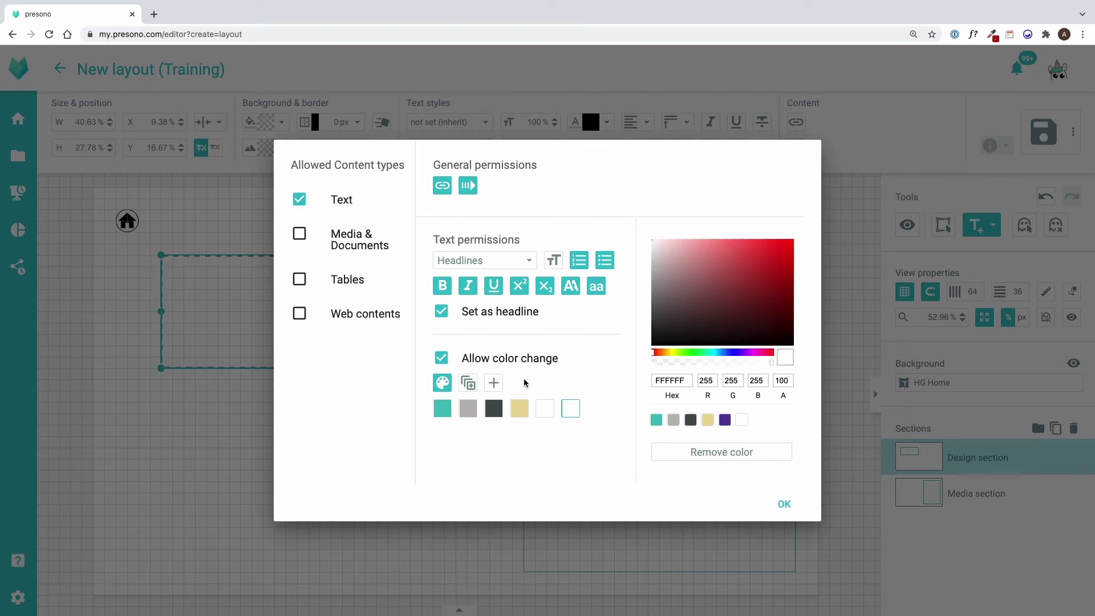
pyautogui.click(785, 503)
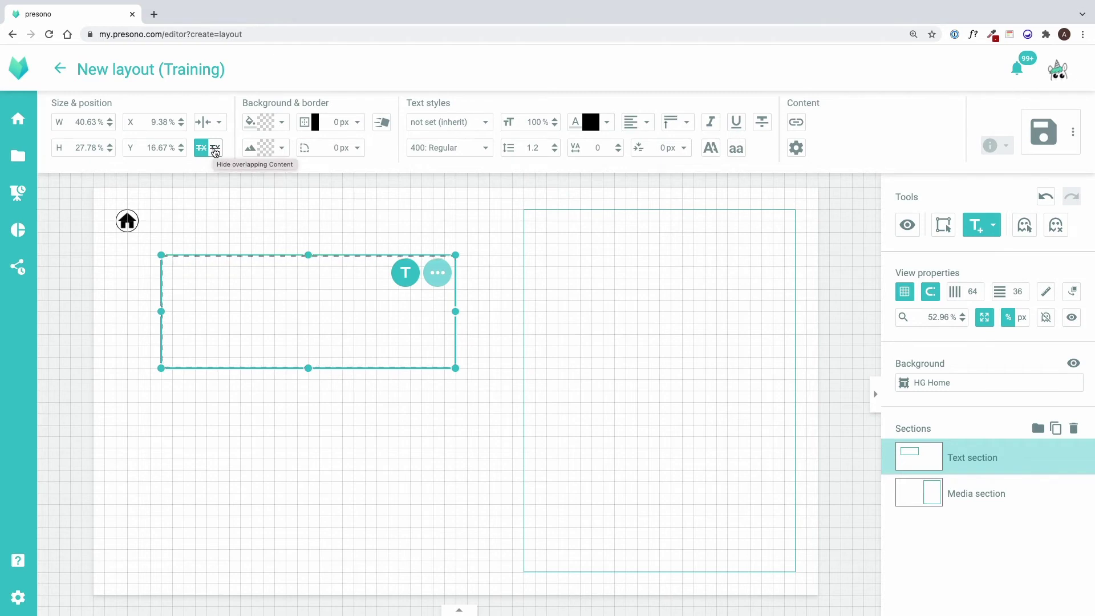
# - Set the text section's font to Roboto in 700: Bold with a font size of 200%
pyautogui.click(486, 122)
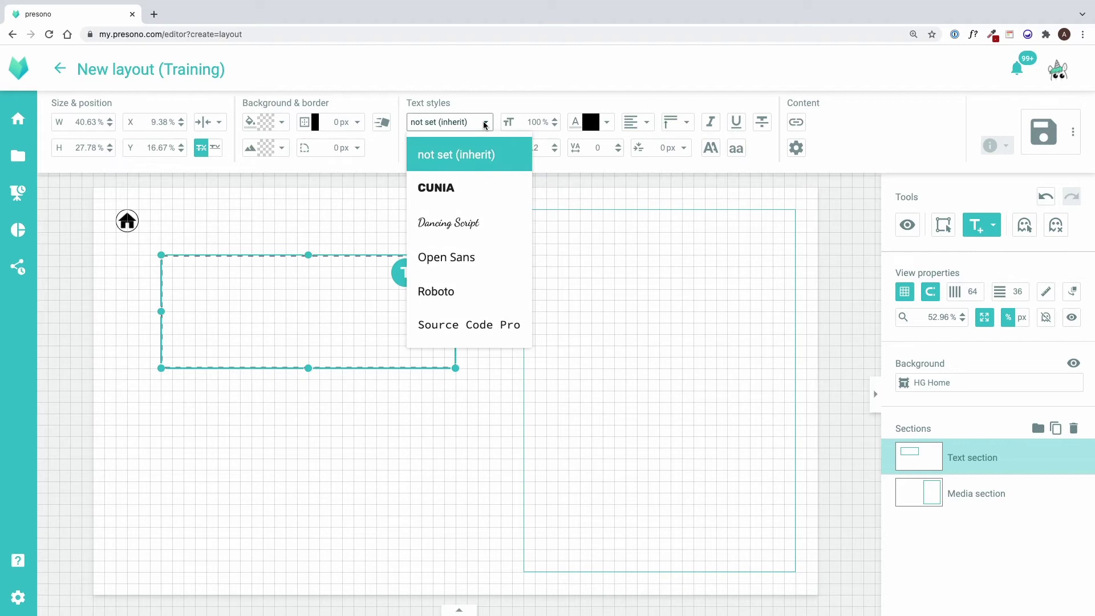
pyautogui.click(444, 292)
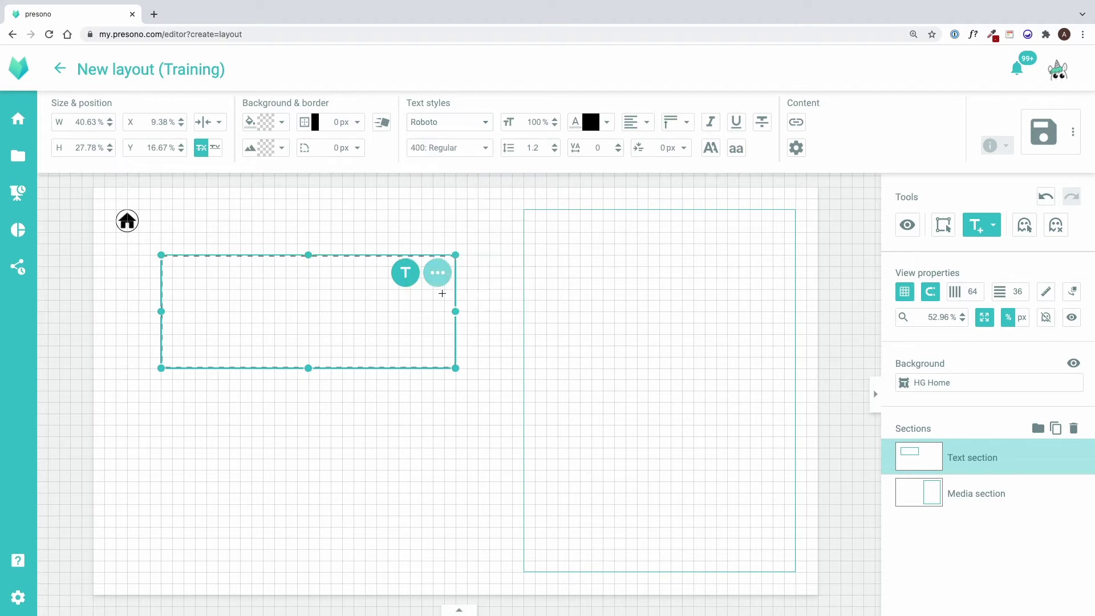
pyautogui.click(482, 153)
pyautogui.click(446, 317)
pyautogui.doubleClick(536, 122)
pyautogui.write('200')
# - Review the text section's allowed content settings, and examine the alignment and spreading options for the text and media sections together
pyautogui.click(796, 148)
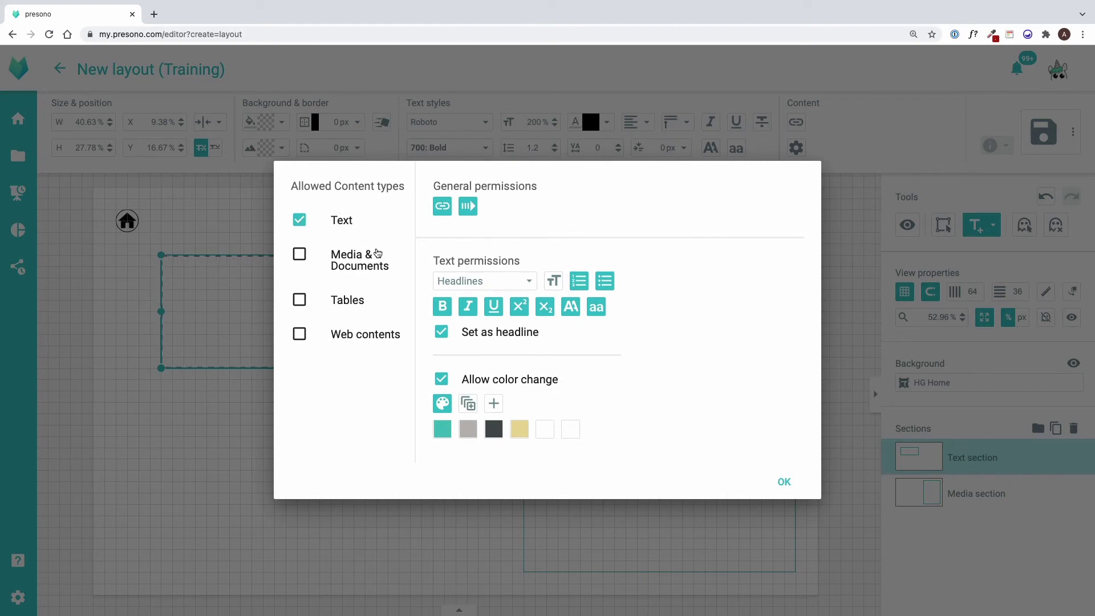
pyautogui.click(764, 485)
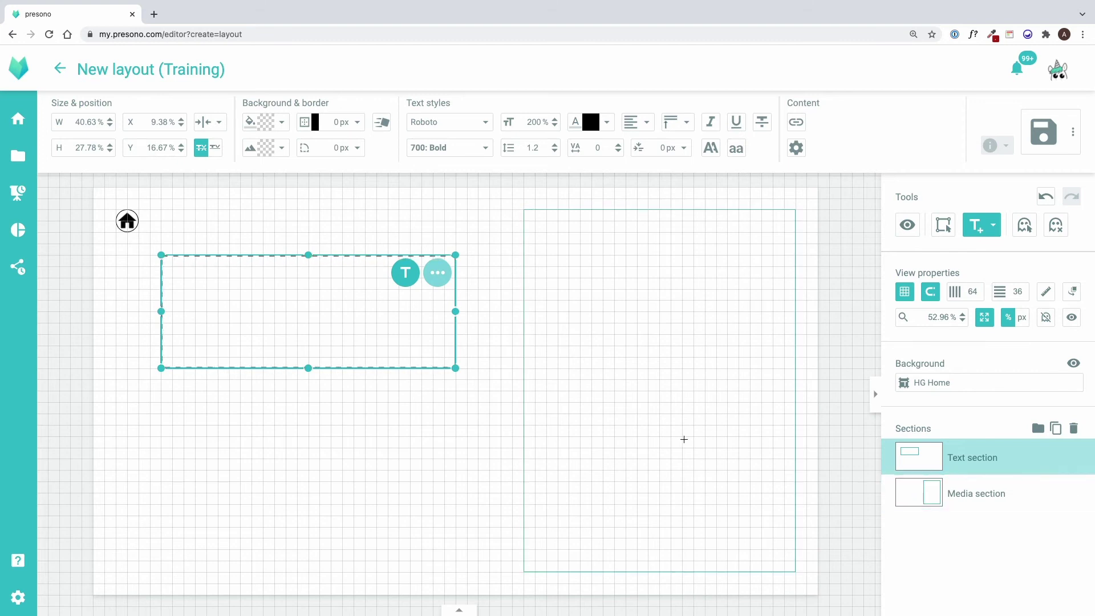
pyautogui.keyDown('shift'); pyautogui.click(914, 492); pyautogui.keyUp('shift')
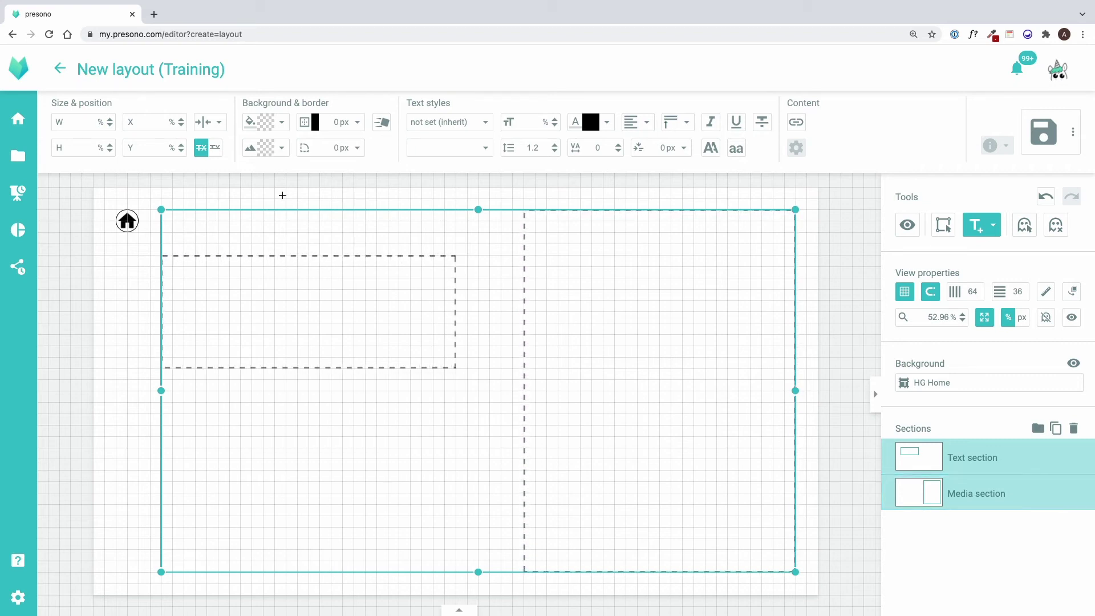
pyautogui.click(222, 124)
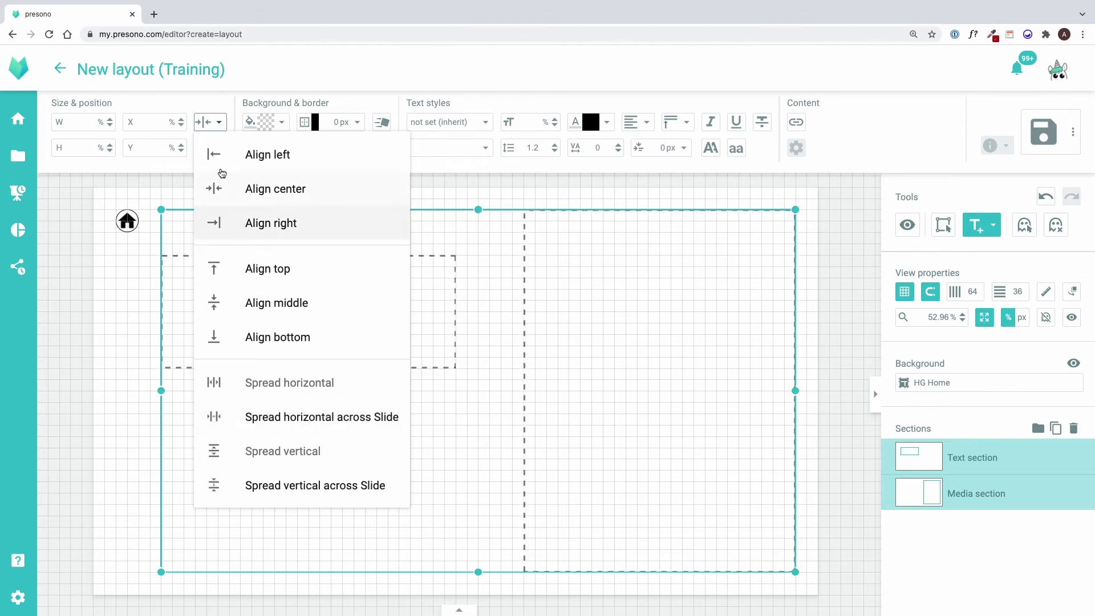
pyautogui.click(219, 122)
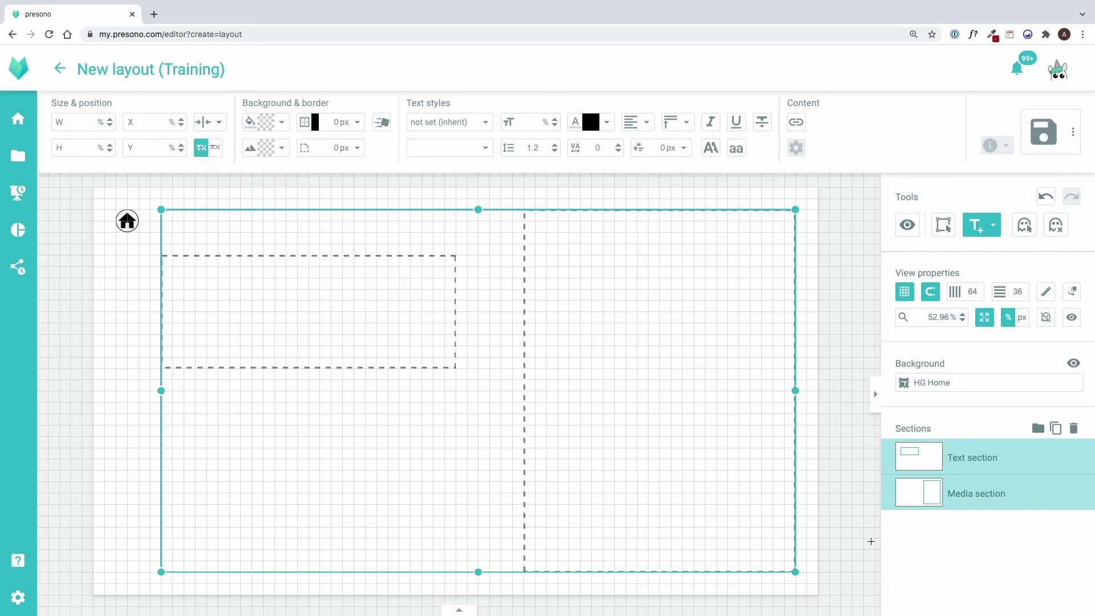
# - Add the demo text "Headline" to the text section using demo content editing
pyautogui.click(959, 459)
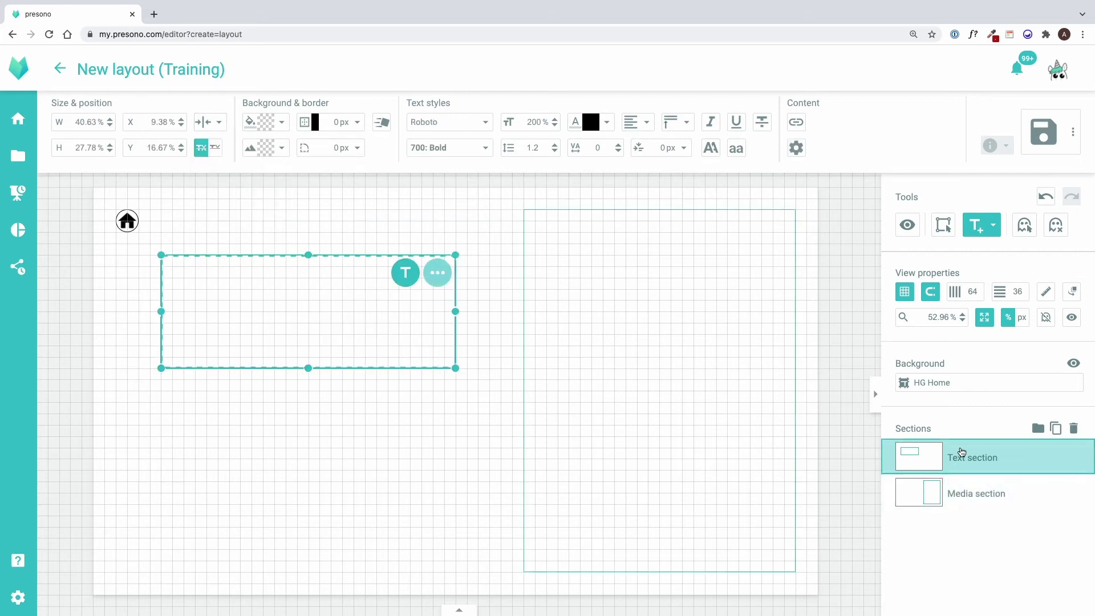
pyautogui.click(1028, 227)
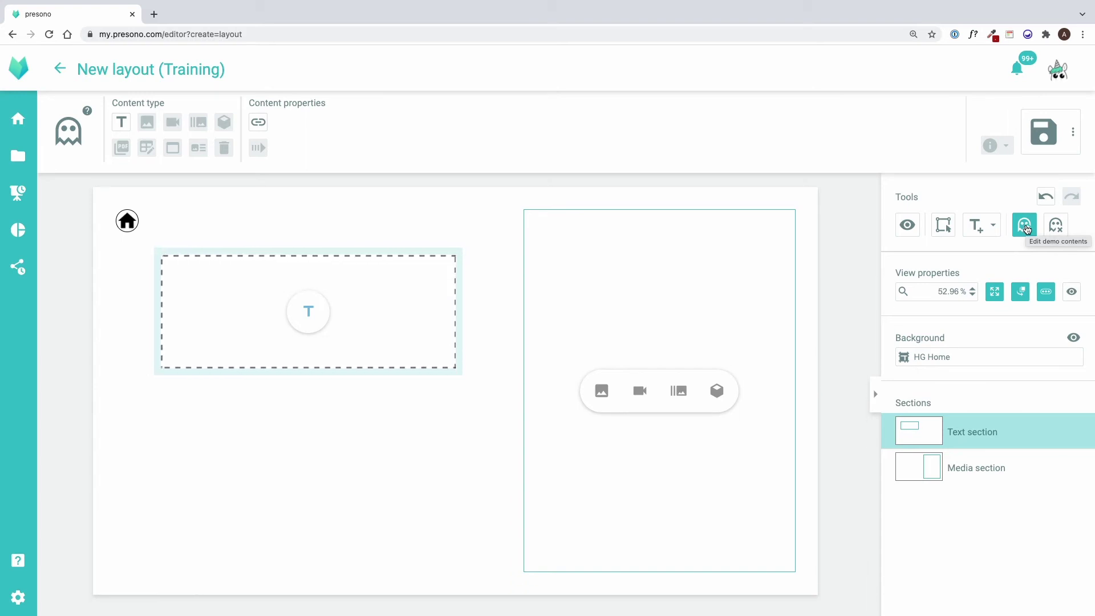
pyautogui.click(302, 316)
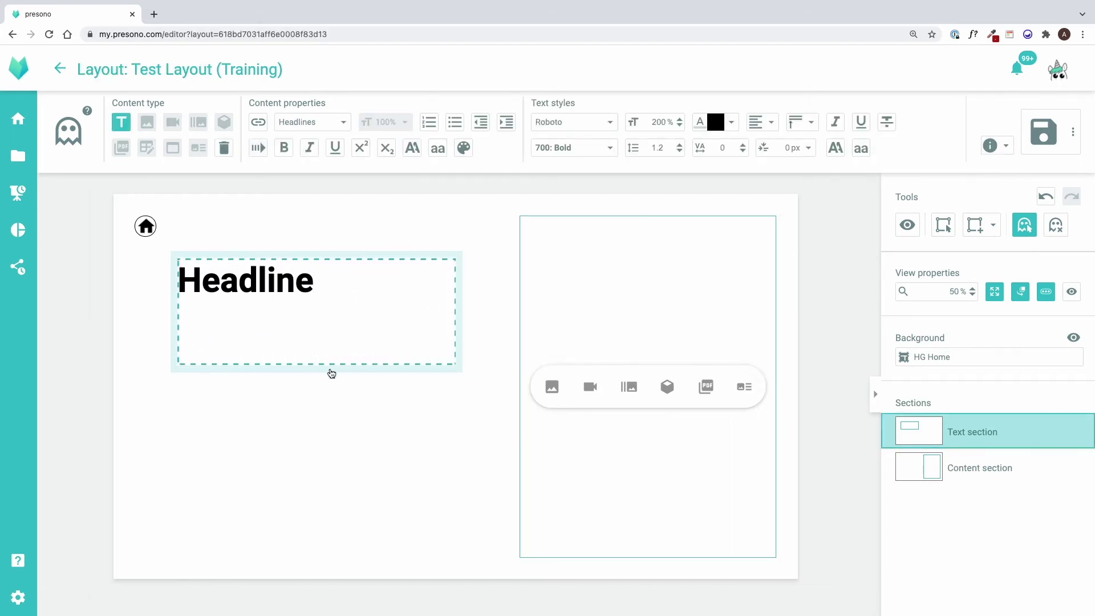
pyautogui.click(331, 373)
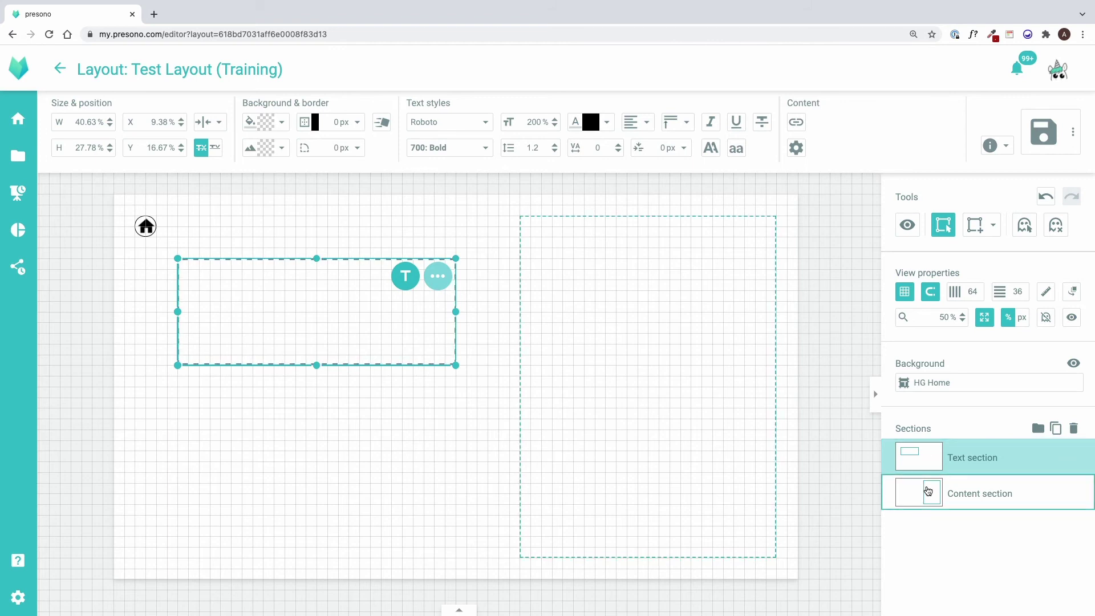
# - Rename the text section as Headline in the list of sections
pyautogui.moveTo(926, 505); pyautogui.dragTo(927, 500)
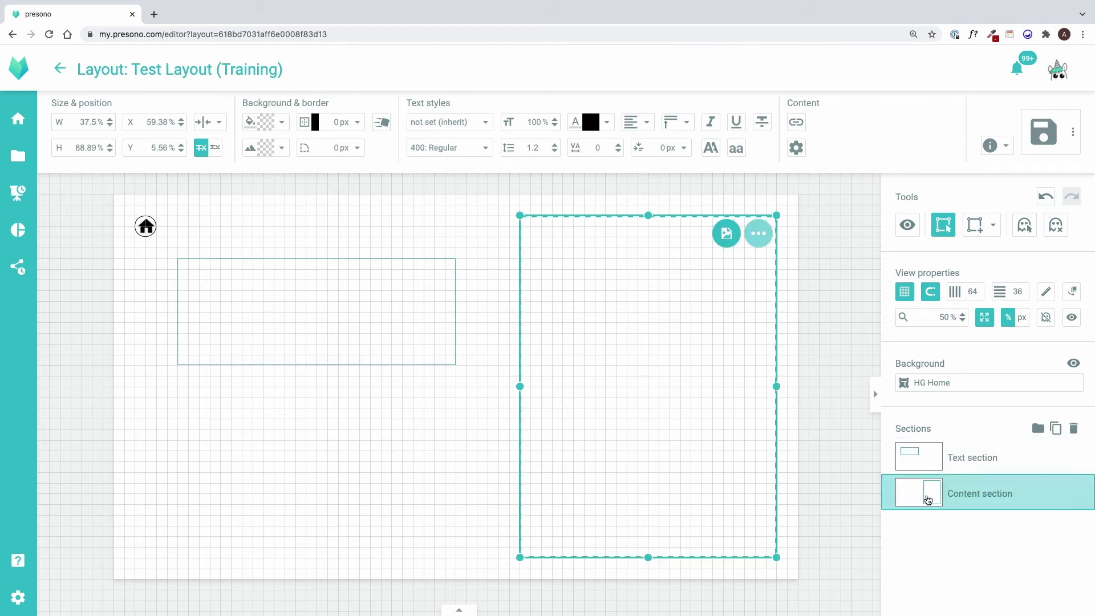
pyautogui.click(961, 456)
pyautogui.click(963, 457)
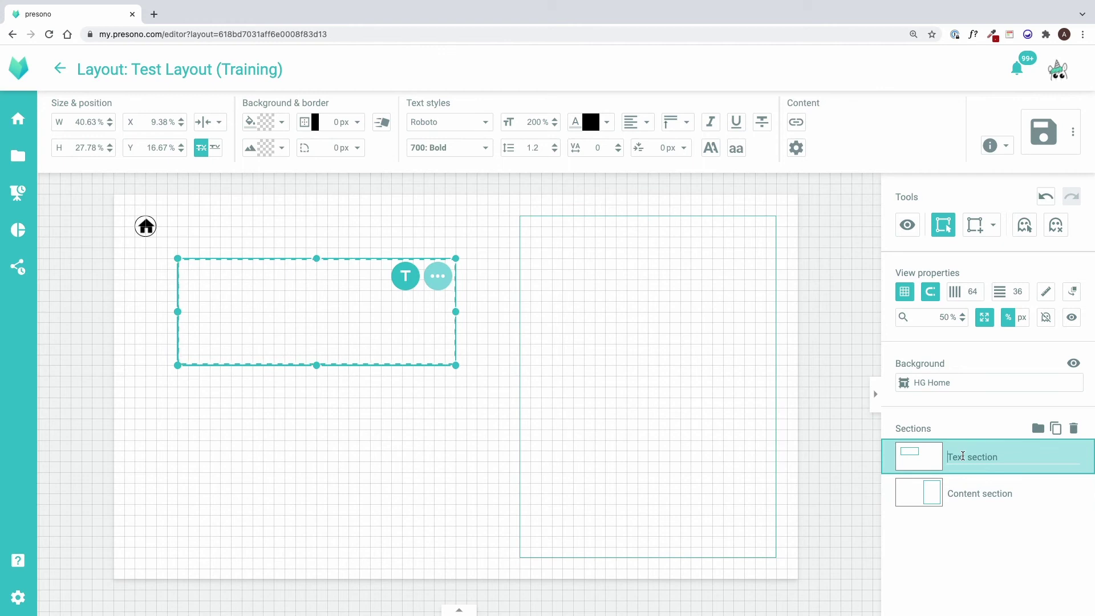
pyautogui.hotkey('ctrl', 'a')
pyautogui.write('Headline')
pyautogui.click(949, 230)
# - Draw a new text section below the Headline section, about 40.63% wide and 11.11% high
pyautogui.click(977, 227)
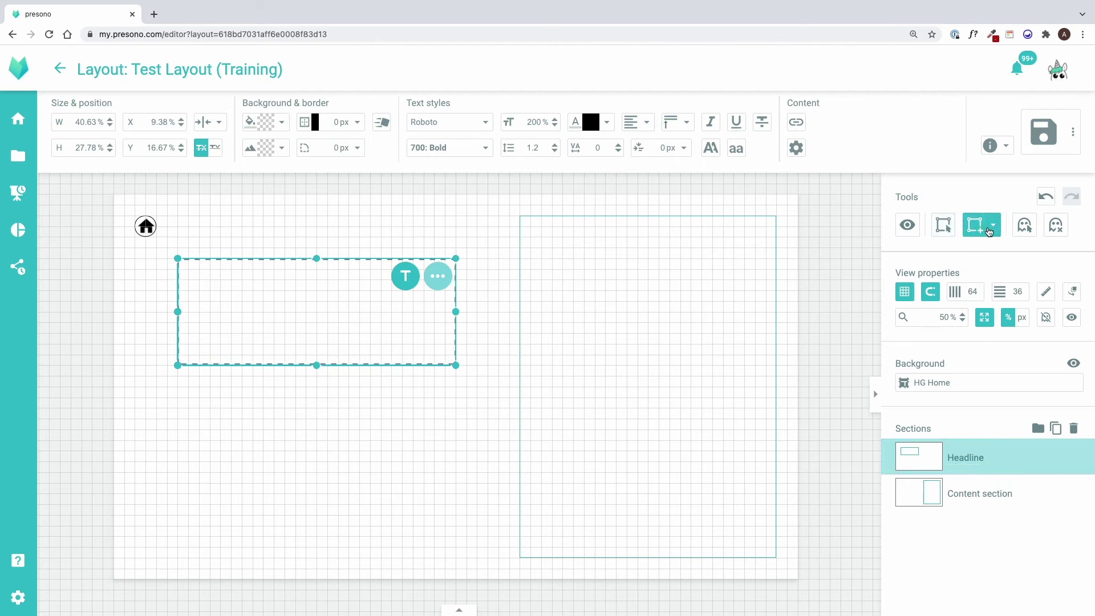
pyautogui.click(990, 228)
pyautogui.click(929, 308)
pyautogui.moveTo(312, 418); pyautogui.dragTo(455, 428)
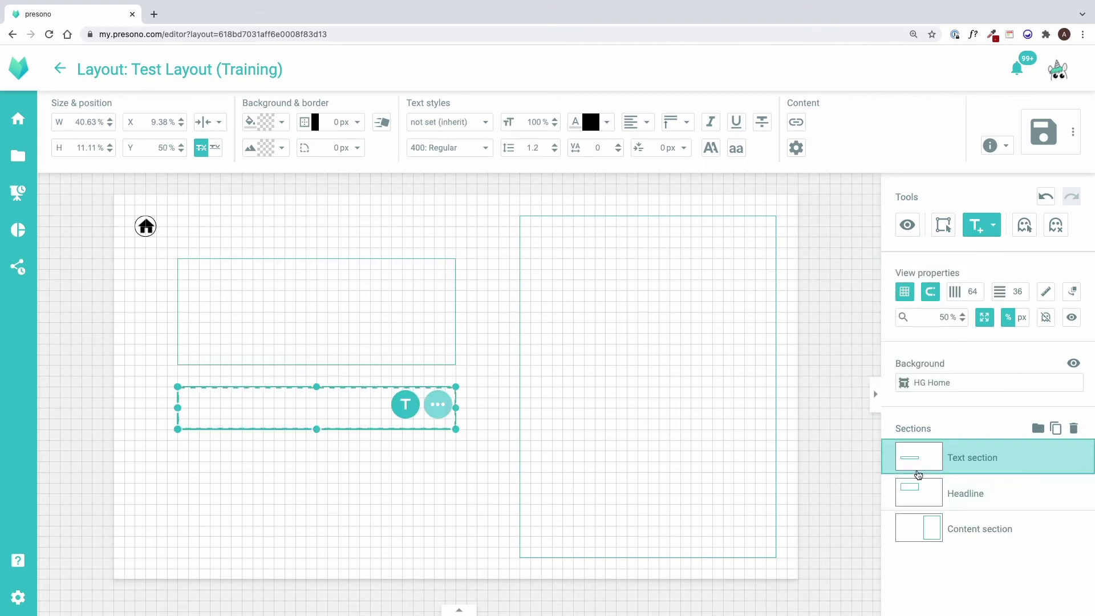
# - Try duplicating the new text section with the copy placed just beneath it, and delete the copy
pyautogui.click(1055, 428)
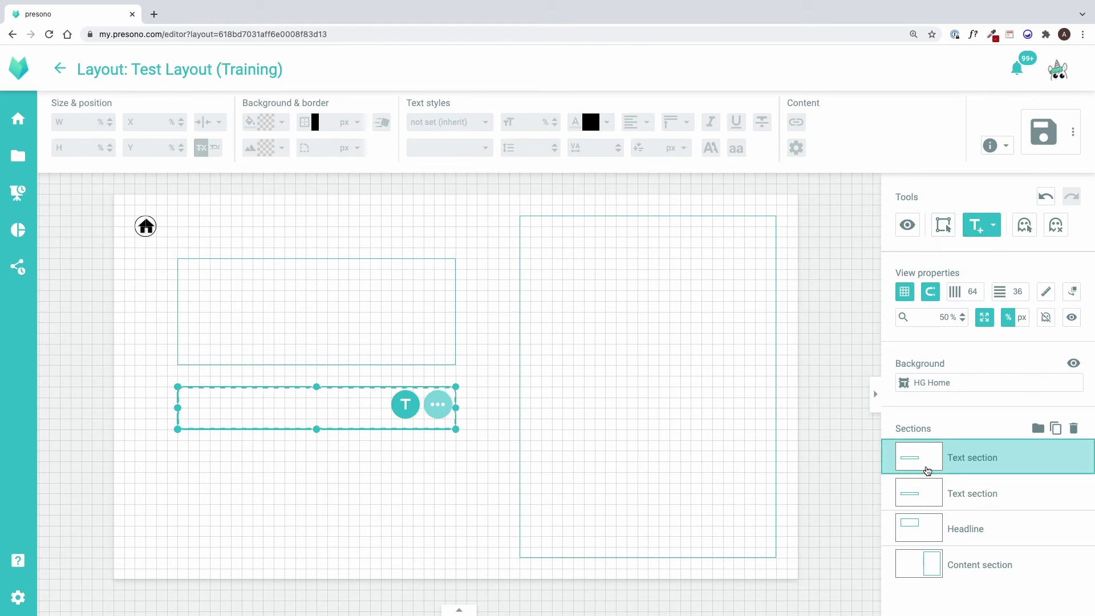
pyautogui.click(943, 226)
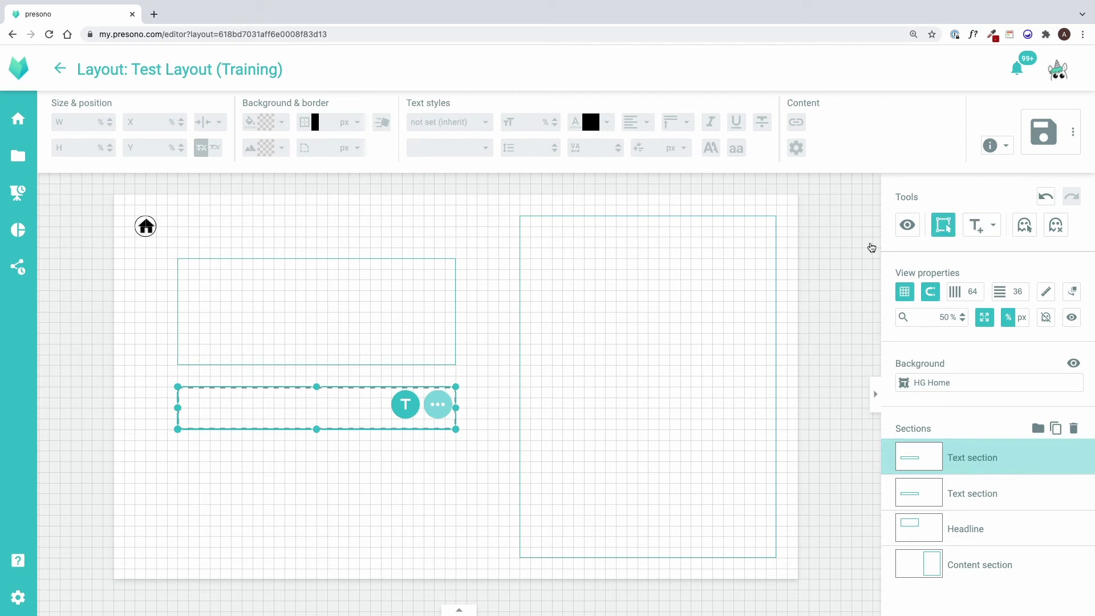
pyautogui.moveTo(326, 388); pyautogui.dragTo(327, 440)
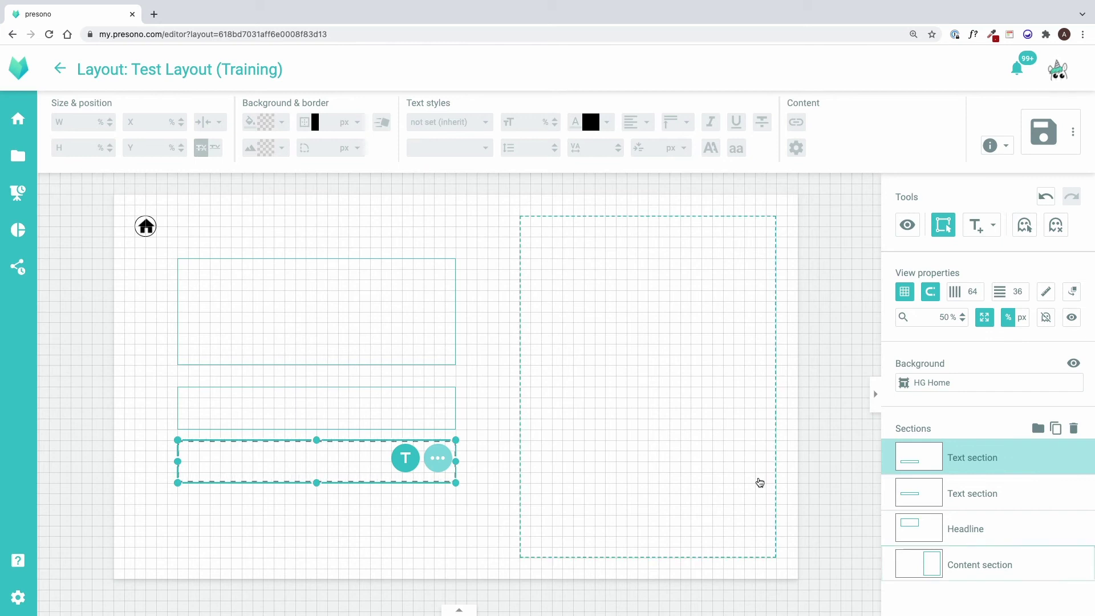
pyautogui.click(1074, 429)
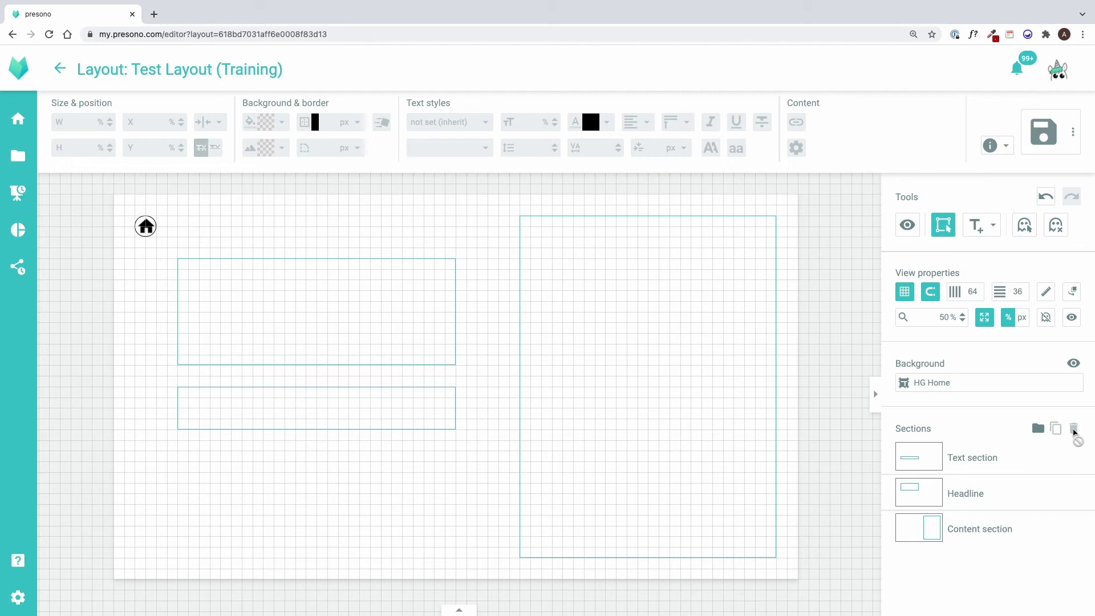
# - Create a section group below Headline that contains the text section and the content section
pyautogui.click(1037, 428)
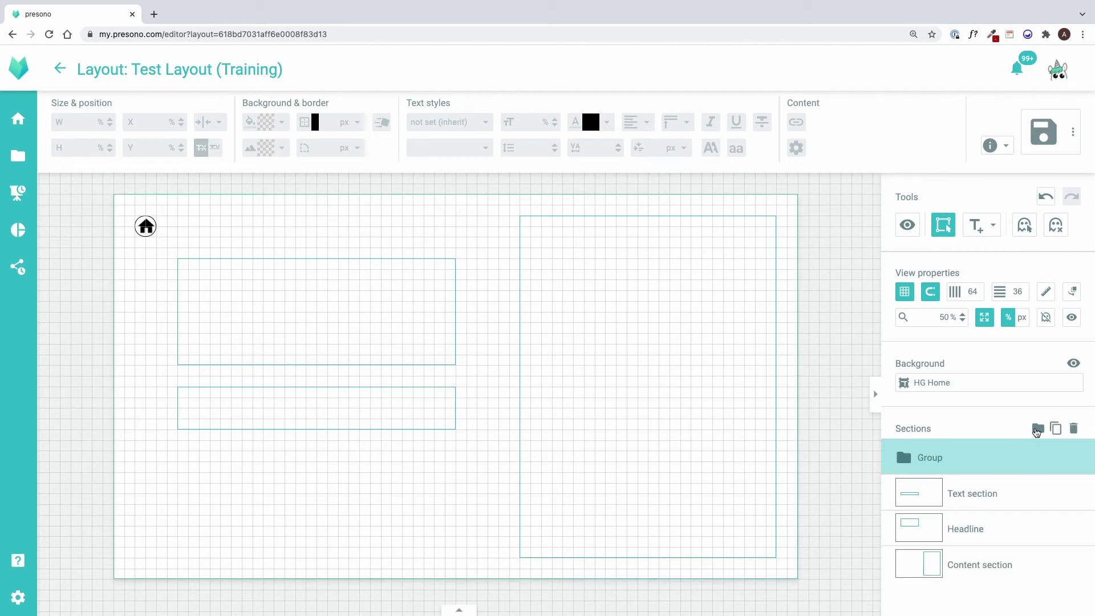
pyautogui.moveTo(942, 524); pyautogui.dragTo(933, 491)
pyautogui.moveTo(931, 540); pyautogui.dragTo(924, 566)
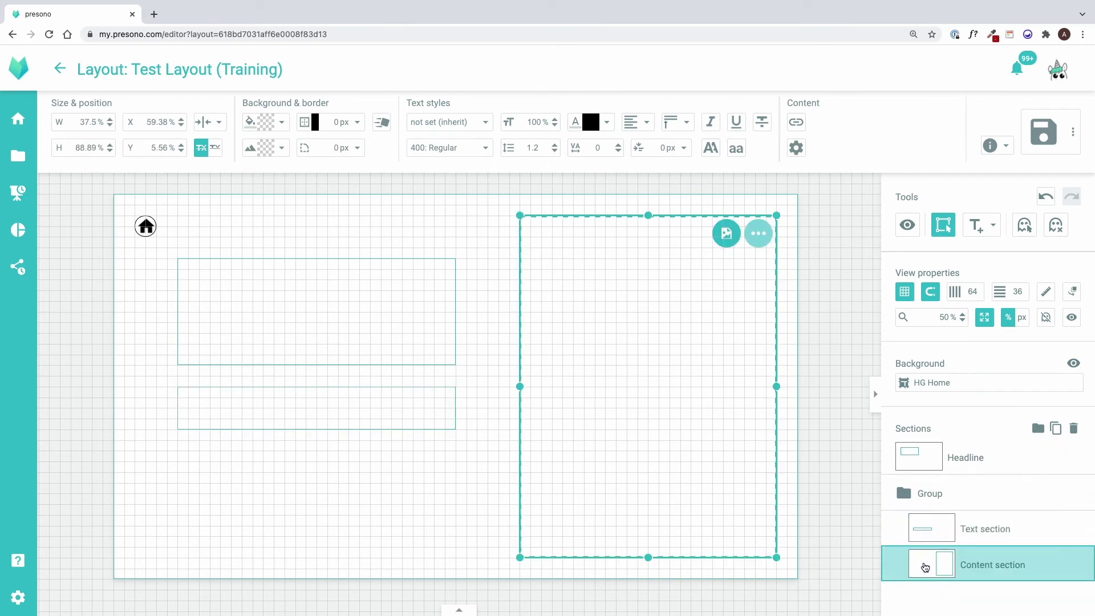
# - Rename the section group as Content
pyautogui.click(939, 494)
pyautogui.doubleClick(941, 494)
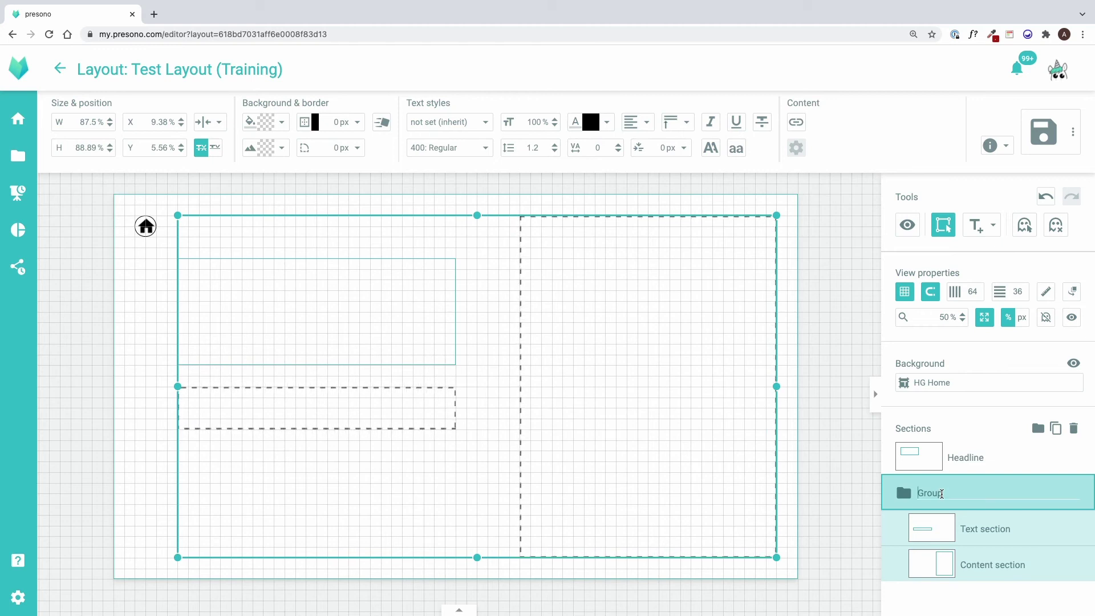
pyautogui.hotkey('ctrl', 'a')
pyautogui.write('Content')
# - Review the Headline section's allowed content types and text permissions without changing them
pyautogui.click(946, 457)
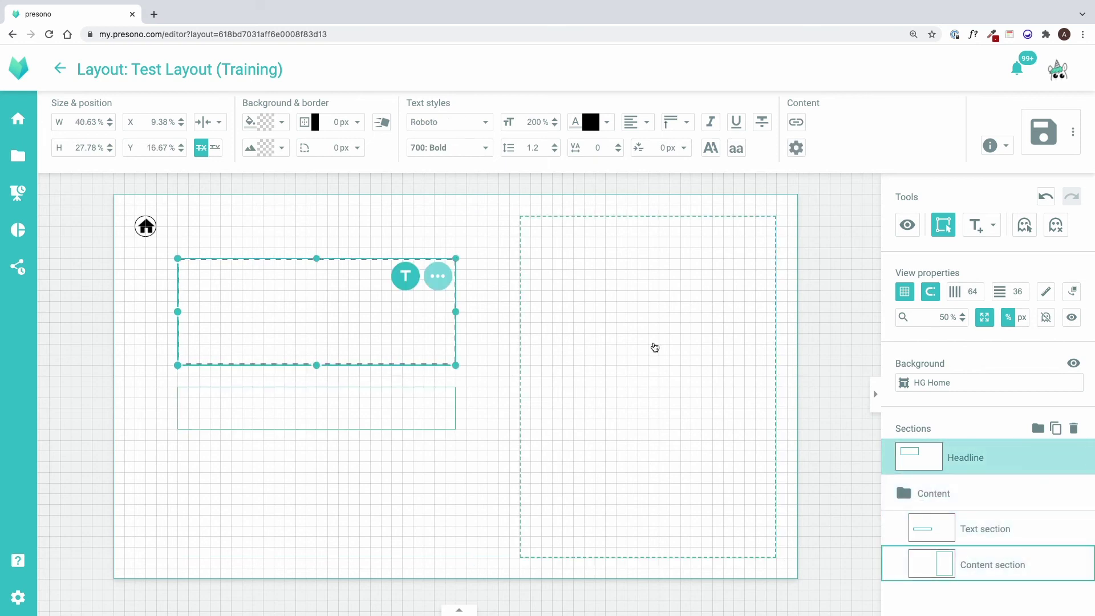
pyautogui.click(438, 277)
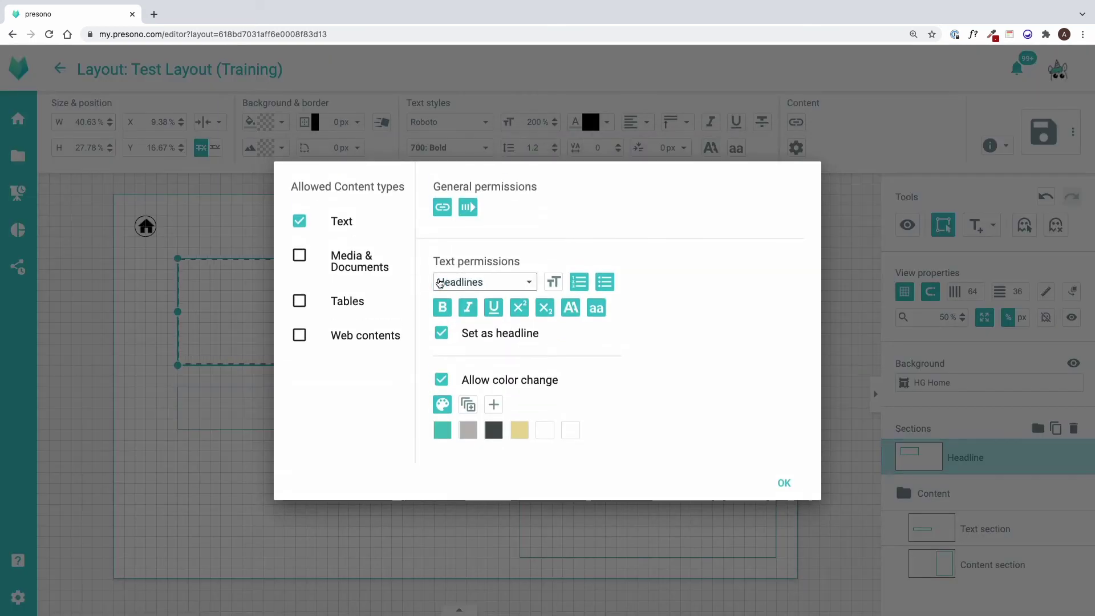
pyautogui.click(774, 486)
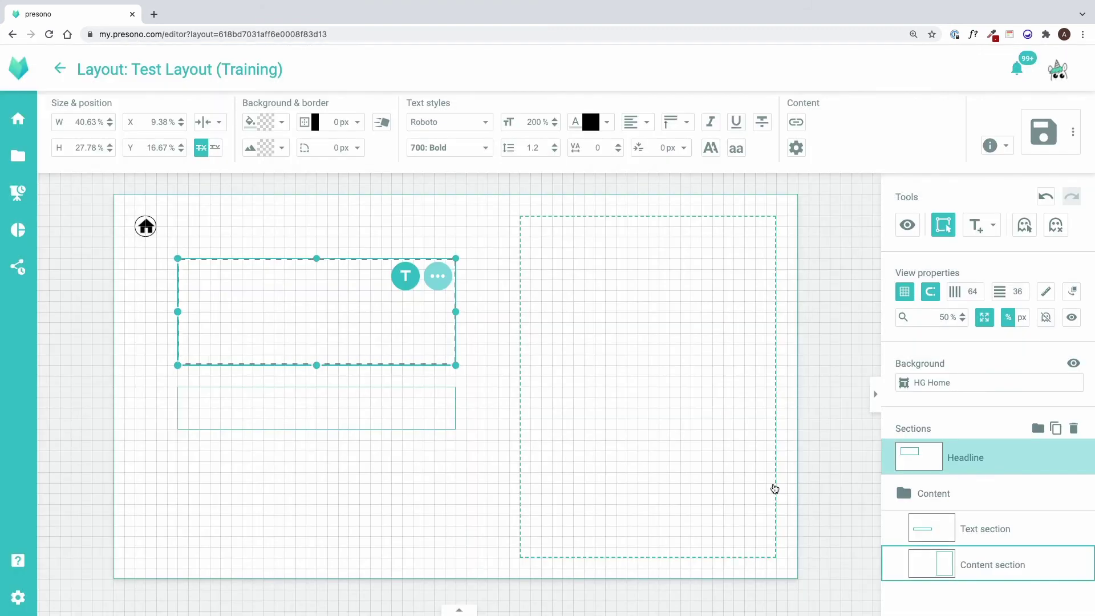
# - Set the text section's font to Roboto with the weight 400: Regular
pyautogui.click(939, 541)
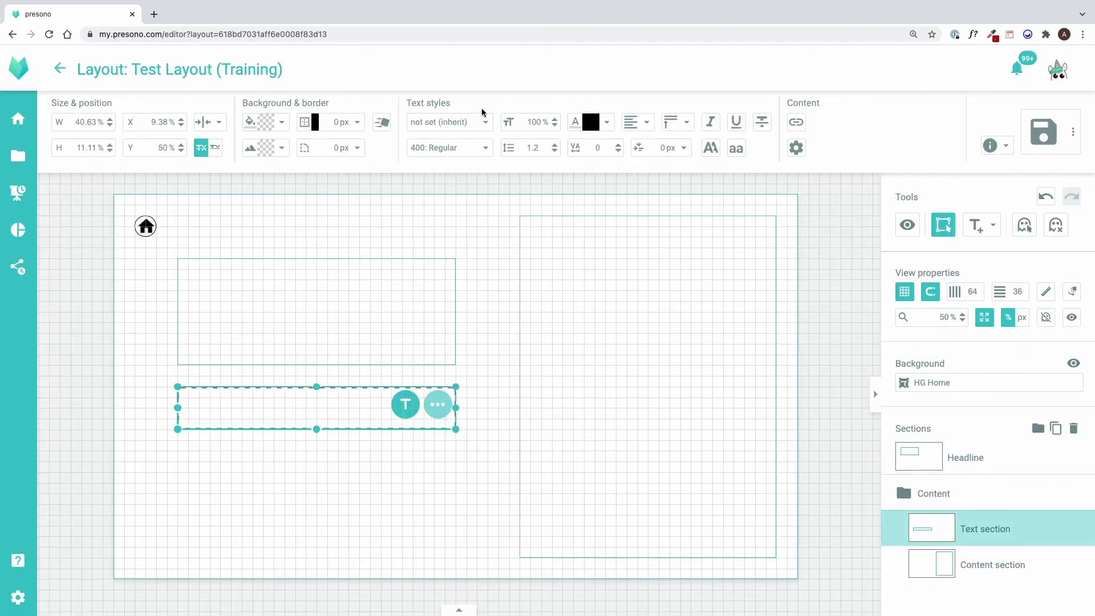
pyautogui.click(484, 122)
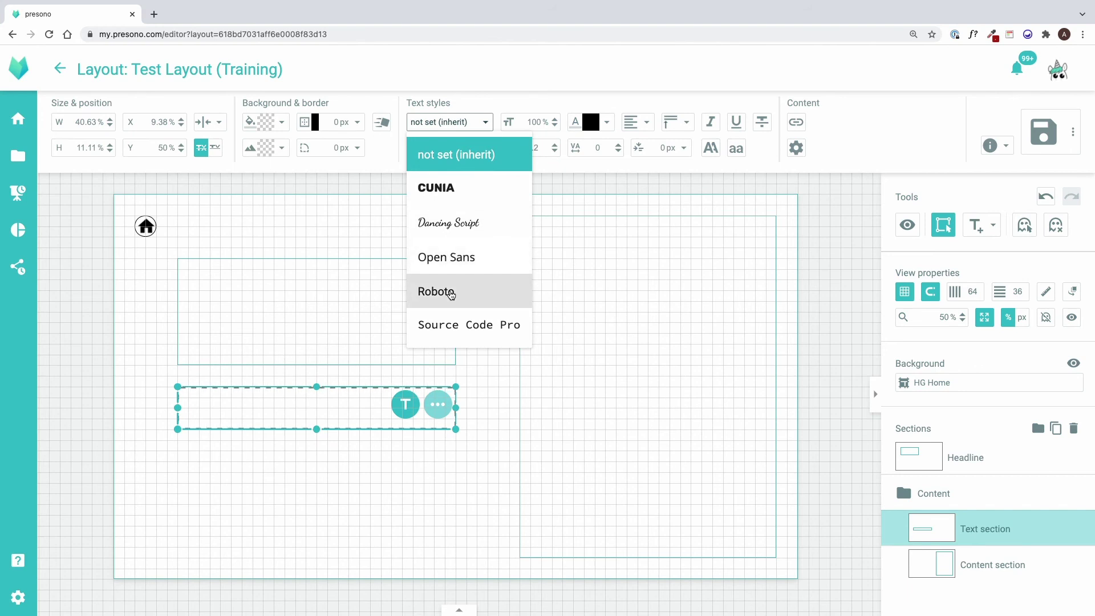
pyautogui.click(442, 292)
pyautogui.click(485, 150)
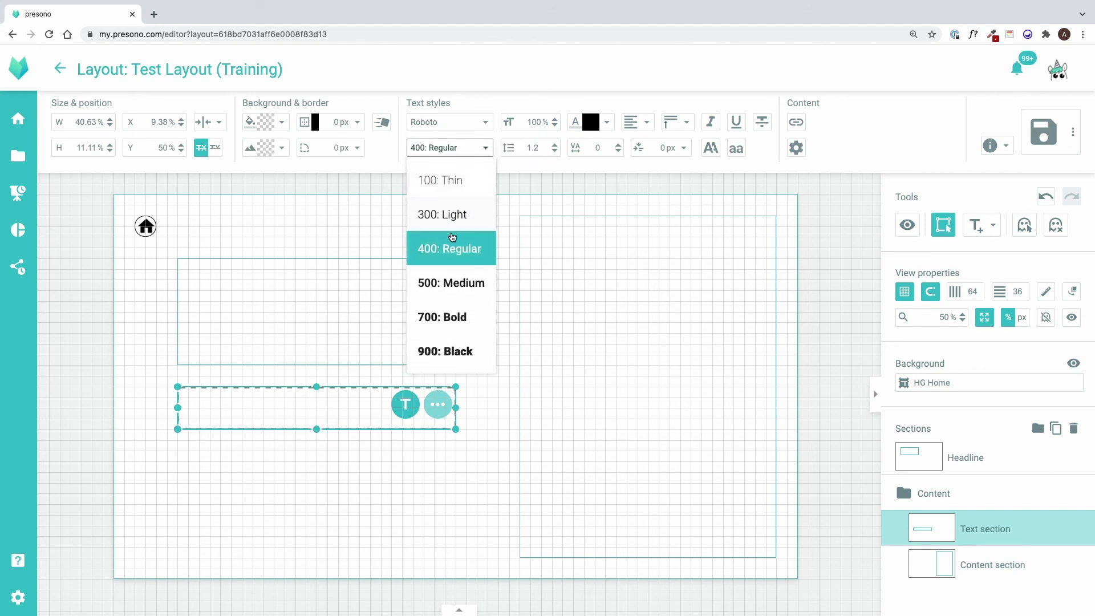
pyautogui.click(452, 254)
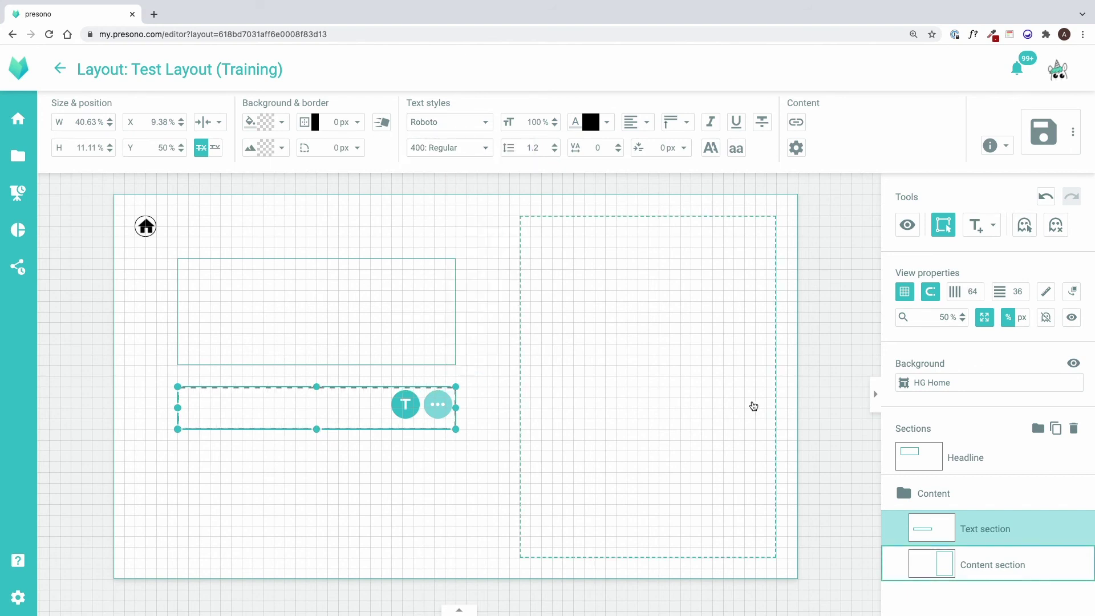
# - Review the content section's allowed content types and its media and document permissions
pyautogui.click(965, 565)
pyautogui.click(758, 234)
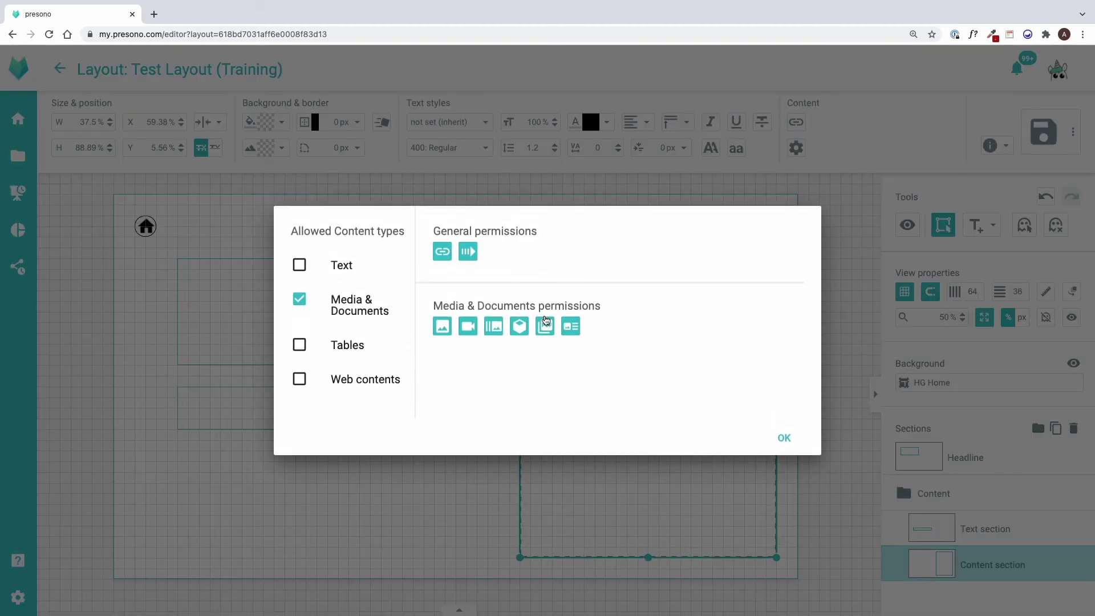
pyautogui.click(788, 449)
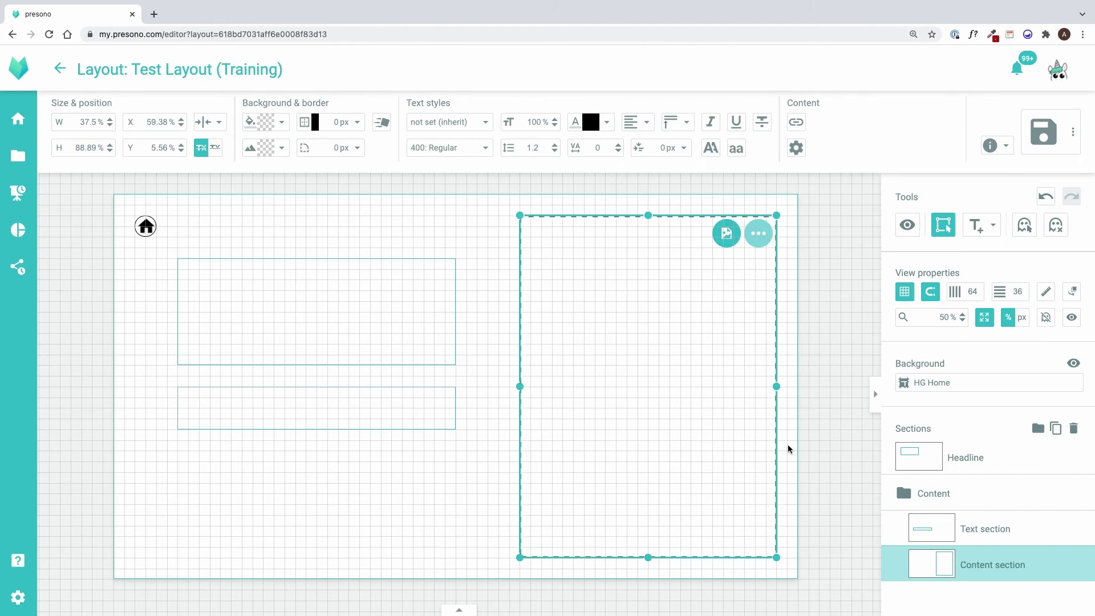
# - Check the text styles of the text section and the font choices for the Headline section
pyautogui.click(928, 522)
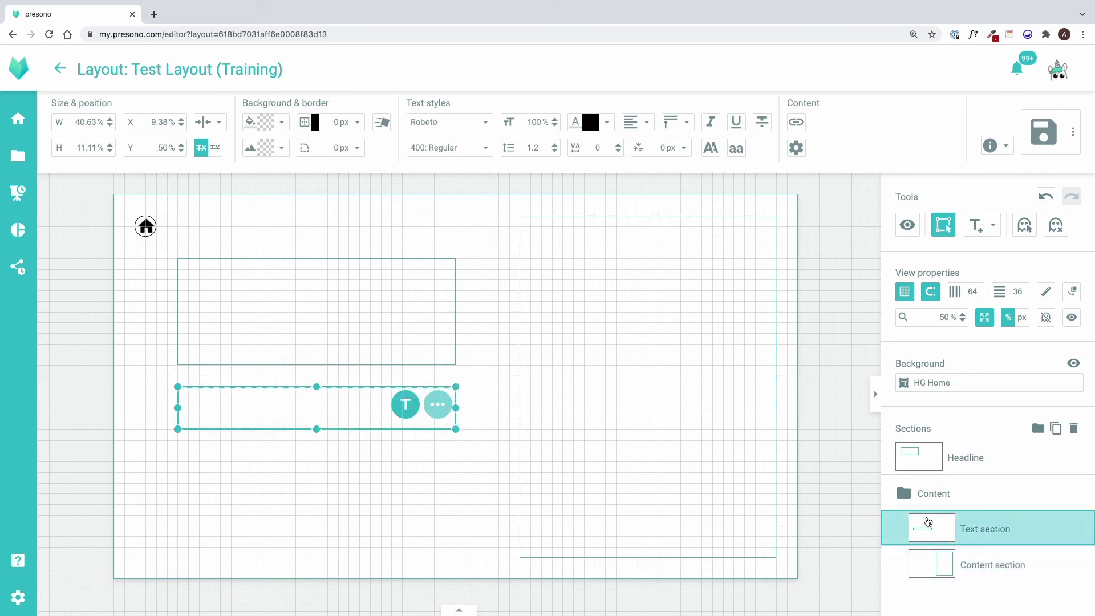
pyautogui.click(924, 452)
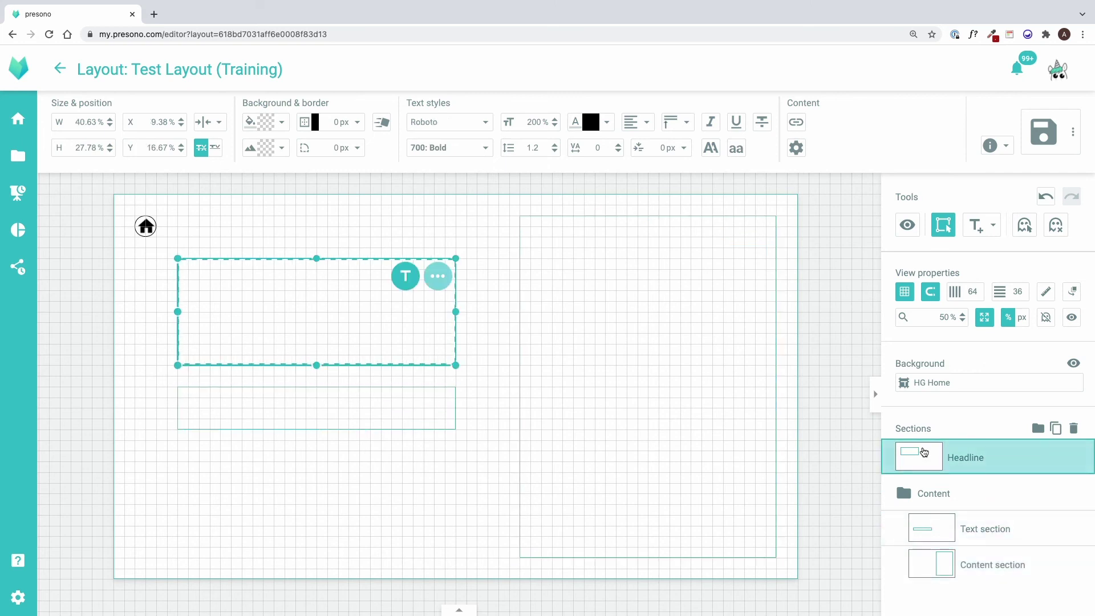
pyautogui.click(456, 121)
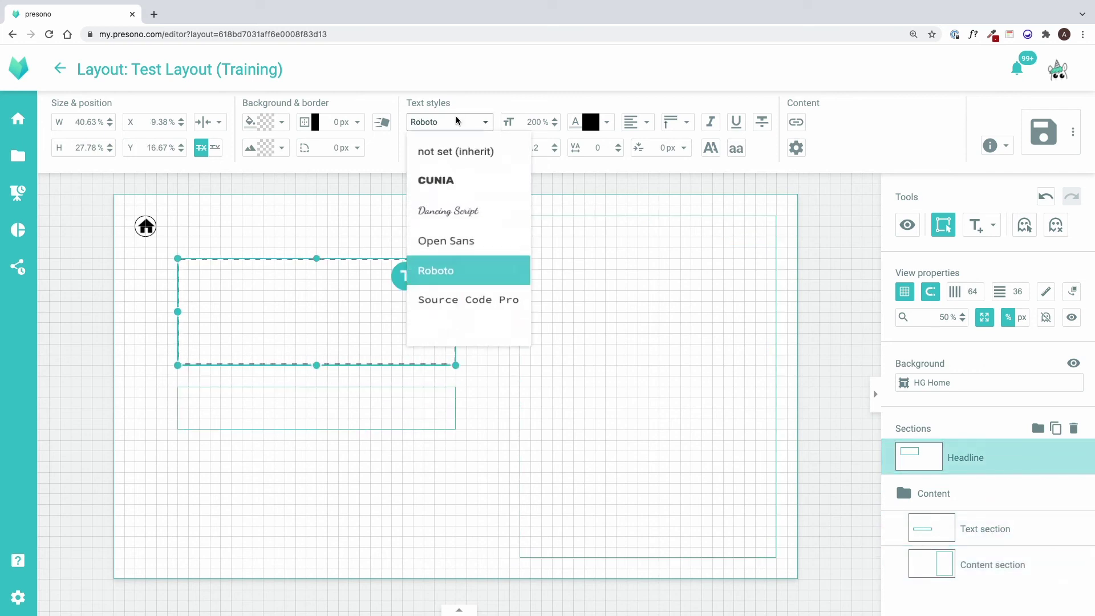
pyautogui.click(457, 121)
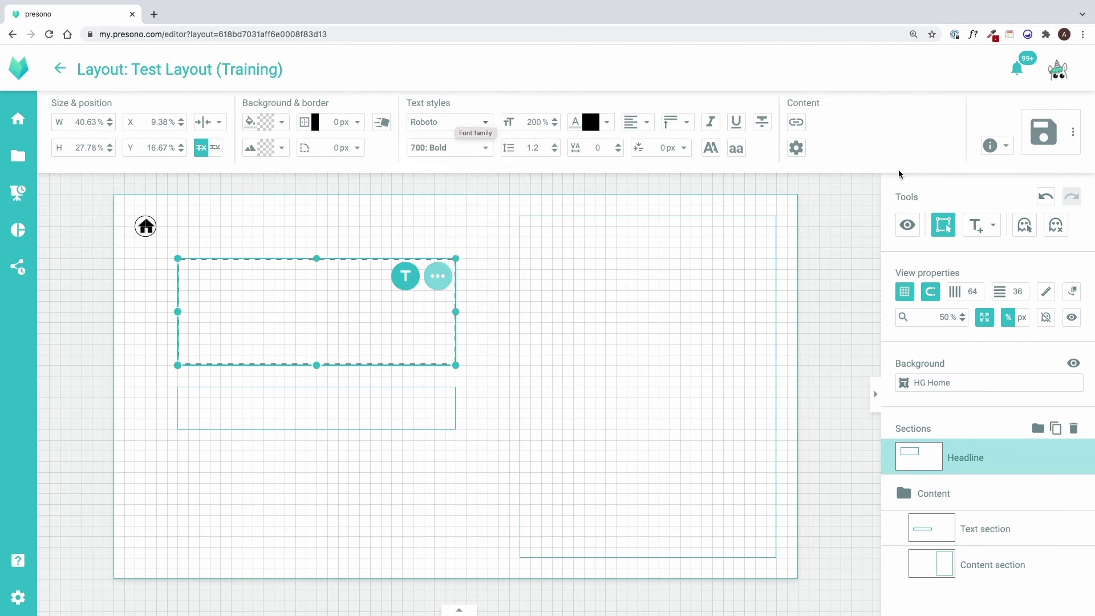
# - Save the layout through its extended save options, keeping the name Test Layout and the type Standard Contents
pyautogui.click(1044, 136)
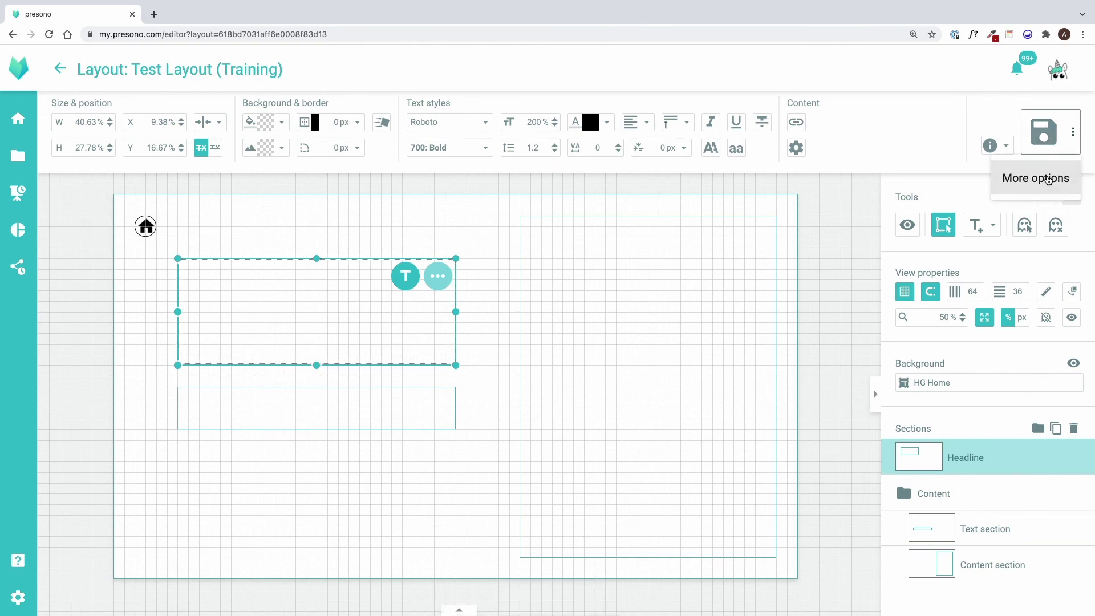
pyautogui.click(1048, 179)
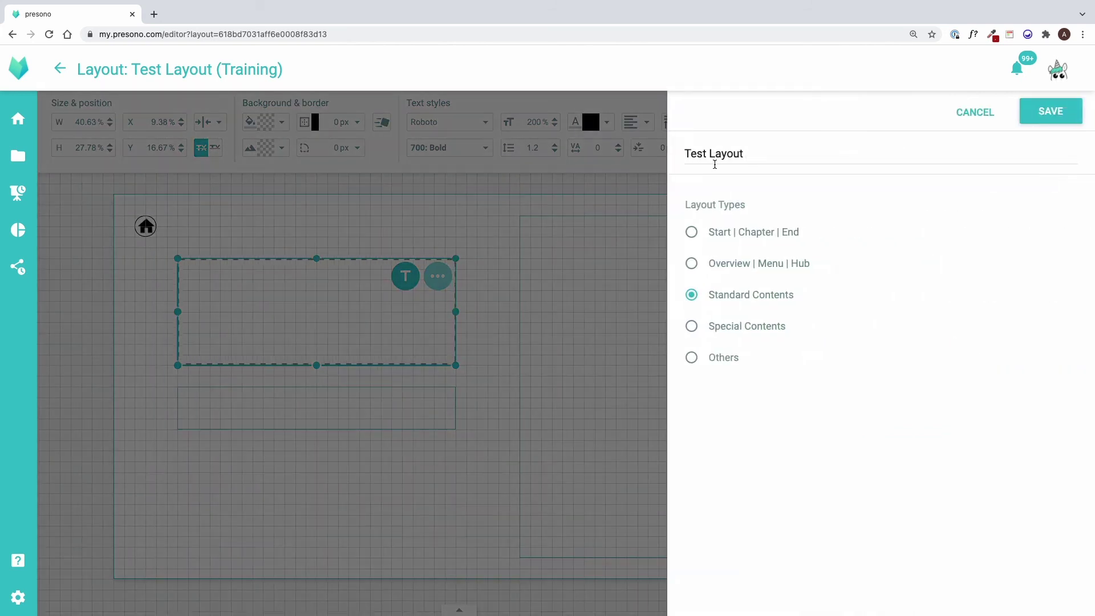
pyautogui.moveTo(754, 154); pyautogui.dragTo(716, 153)
pyautogui.click(759, 157)
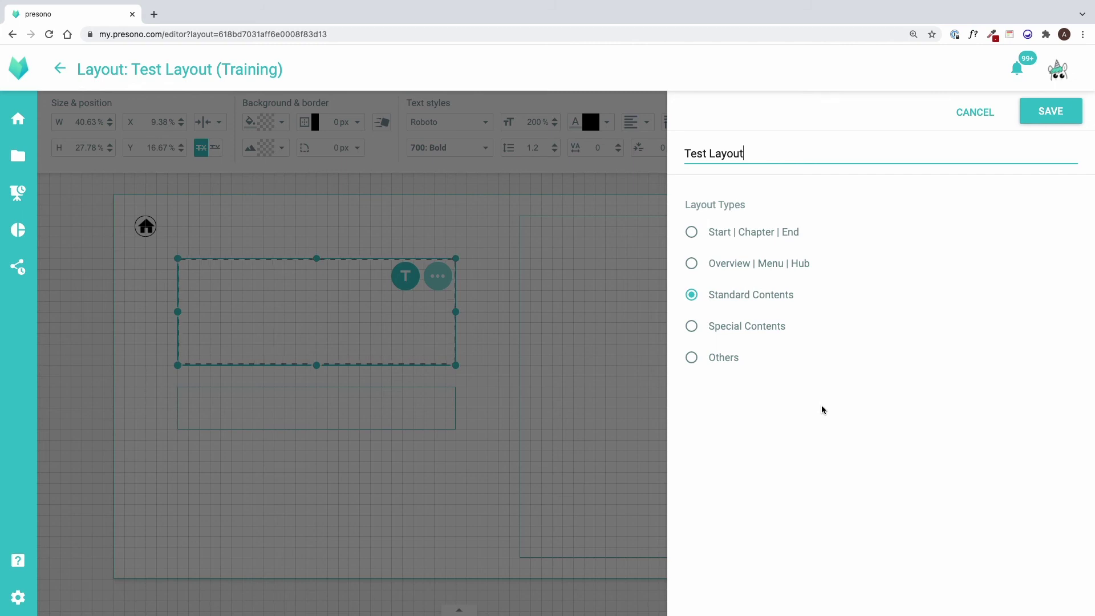
pyautogui.click(1049, 110)
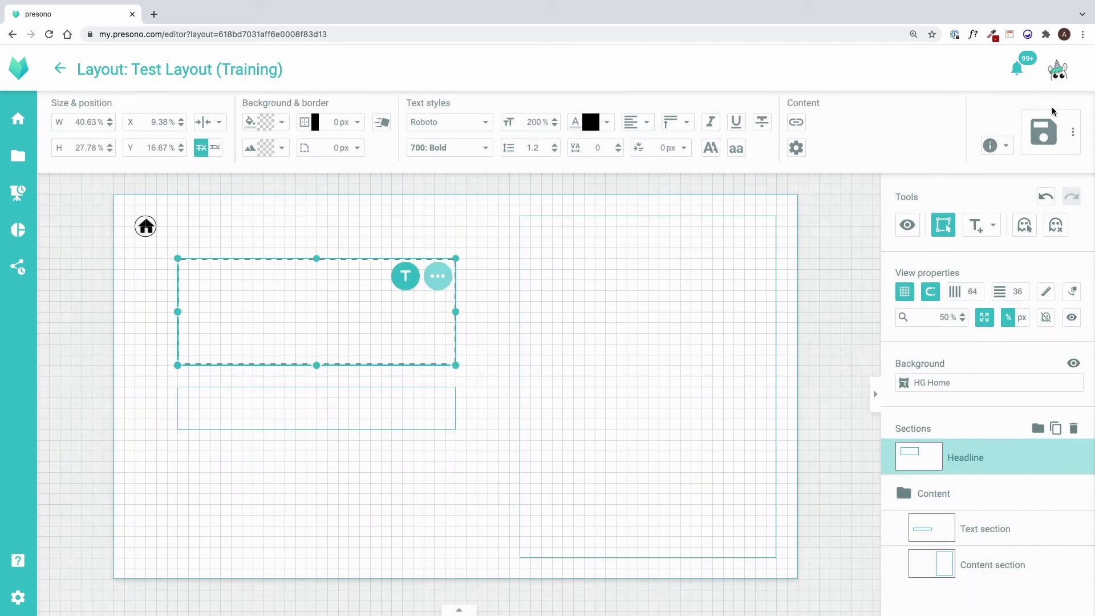
# - Return to the Training template set and create a new slide based on Test Layout
pyautogui.click(61, 70)
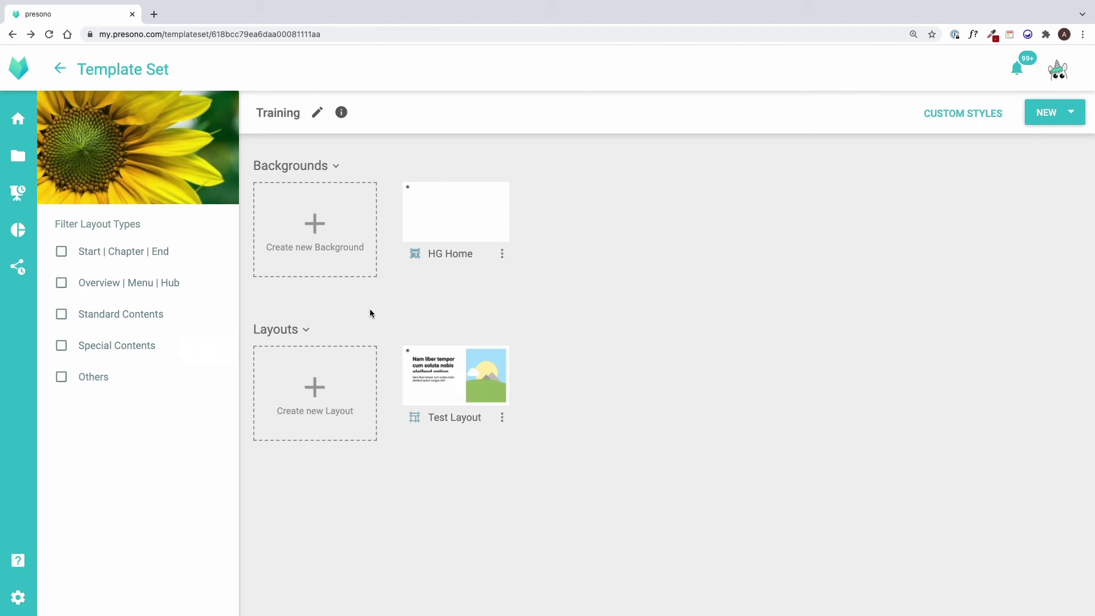
pyautogui.click(1056, 114)
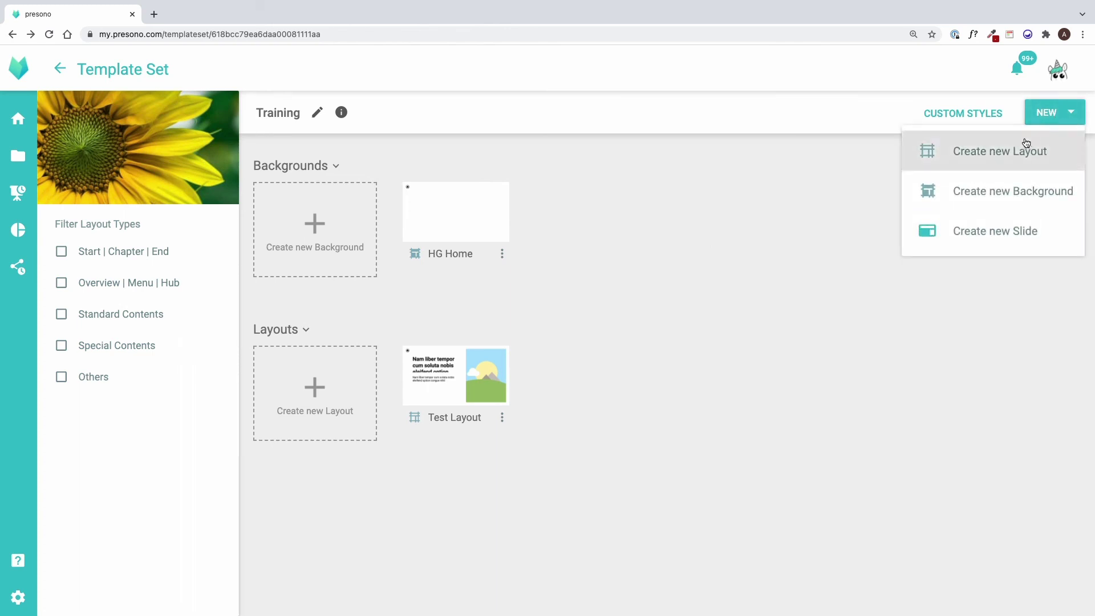
pyautogui.click(958, 231)
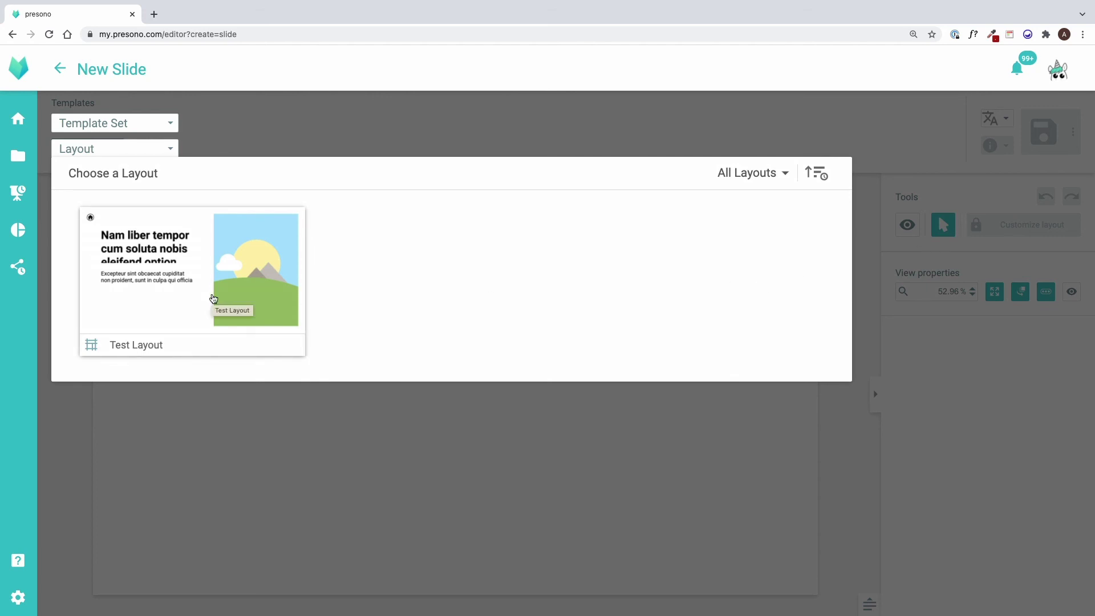
pyautogui.click(213, 299)
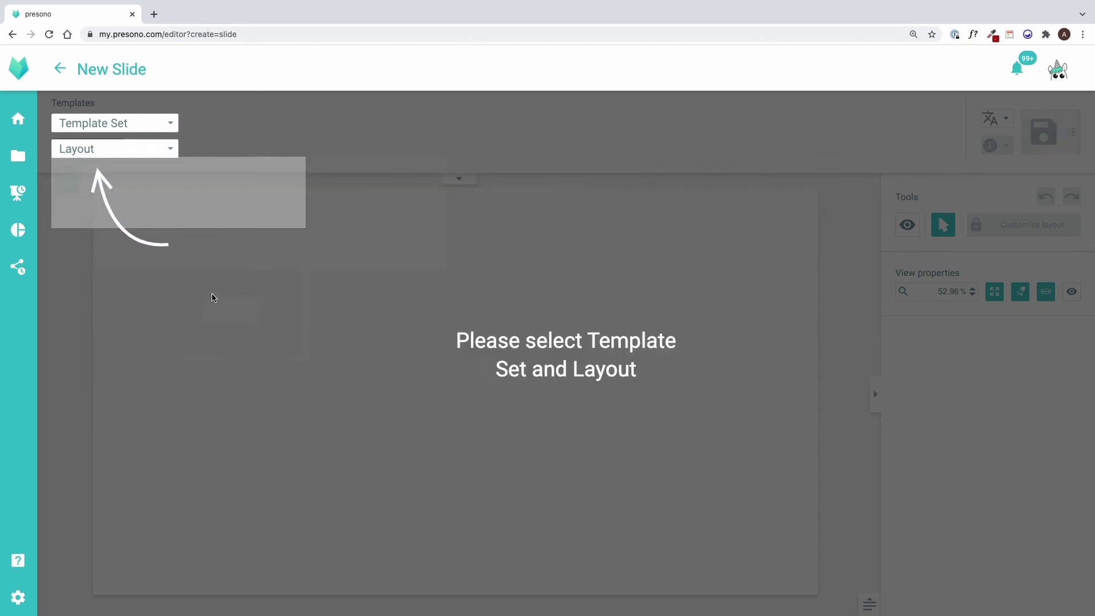
# - Enter "Headline" in the slide's headline section and "Text" in the text section
pyautogui.click(306, 317)
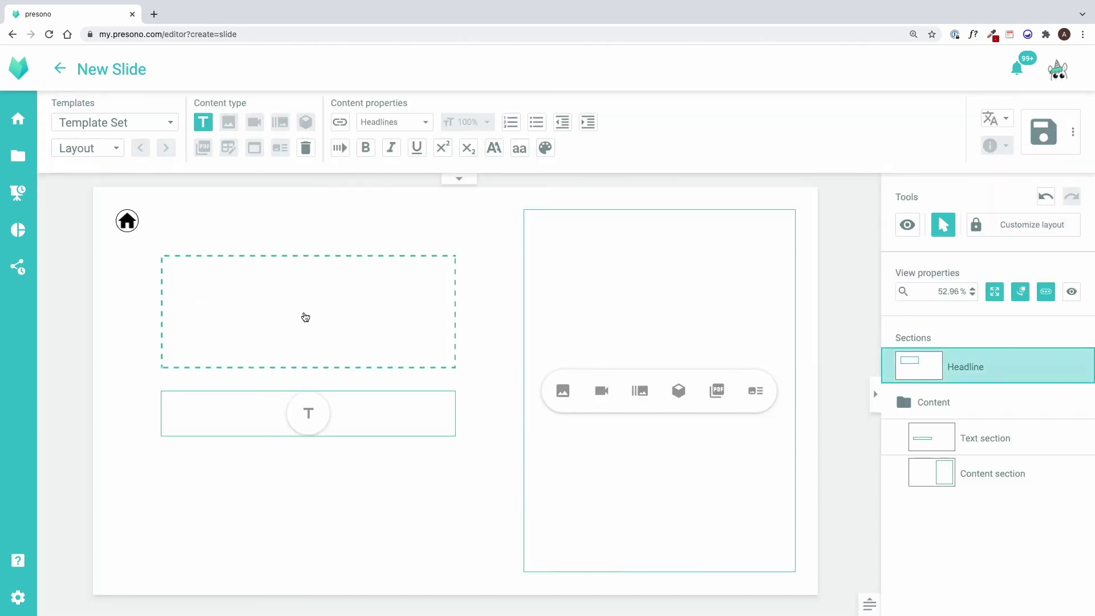
pyautogui.write('Headline')
pyautogui.click(323, 424)
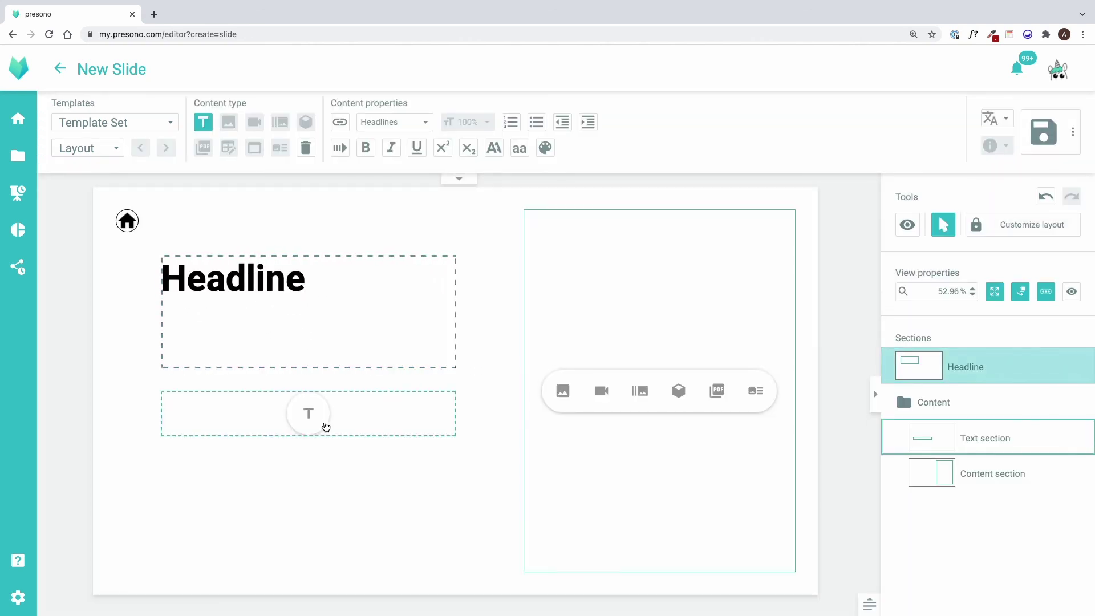
pyautogui.write('Text')
# - Insert the Rio de Janeiro bay image into the content section and scale it to fill the section
pyautogui.click(656, 408)
pyautogui.click(563, 391)
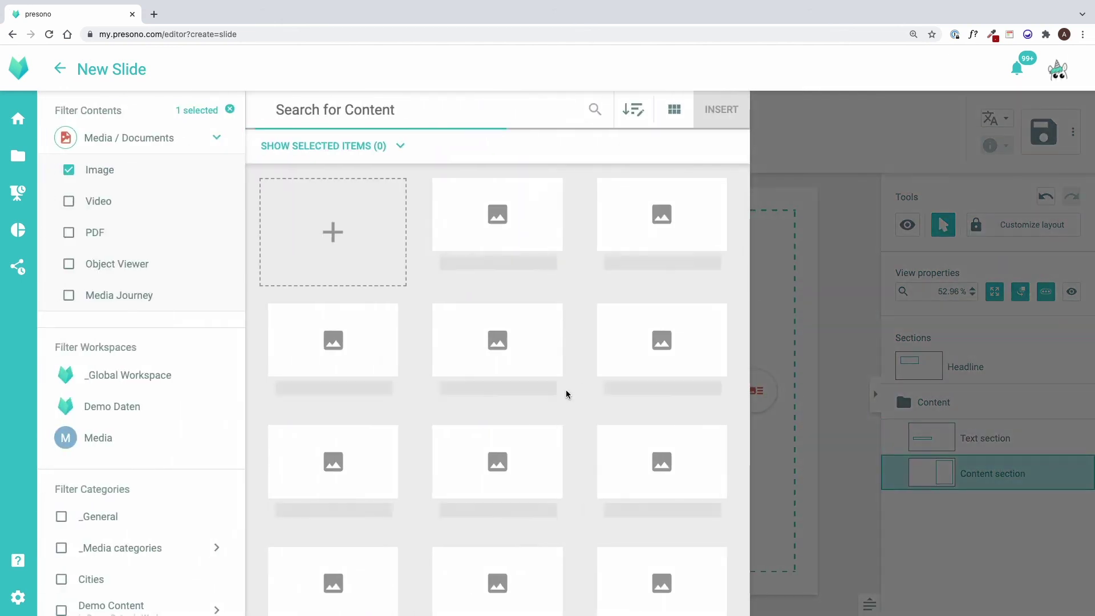
pyautogui.click(544, 393)
pyautogui.click(707, 114)
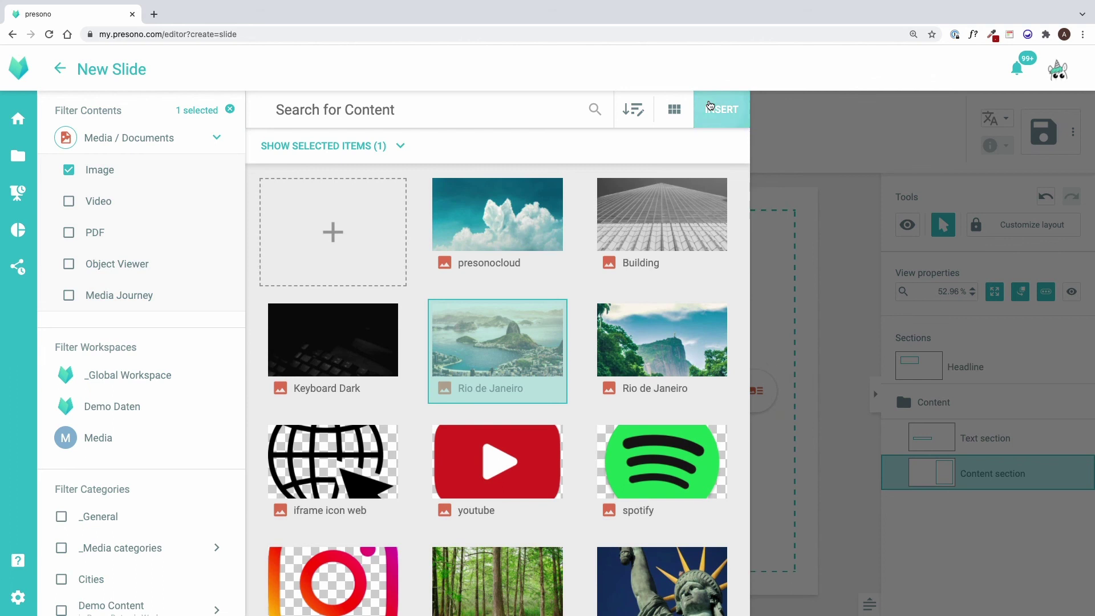
pyautogui.click(471, 123)
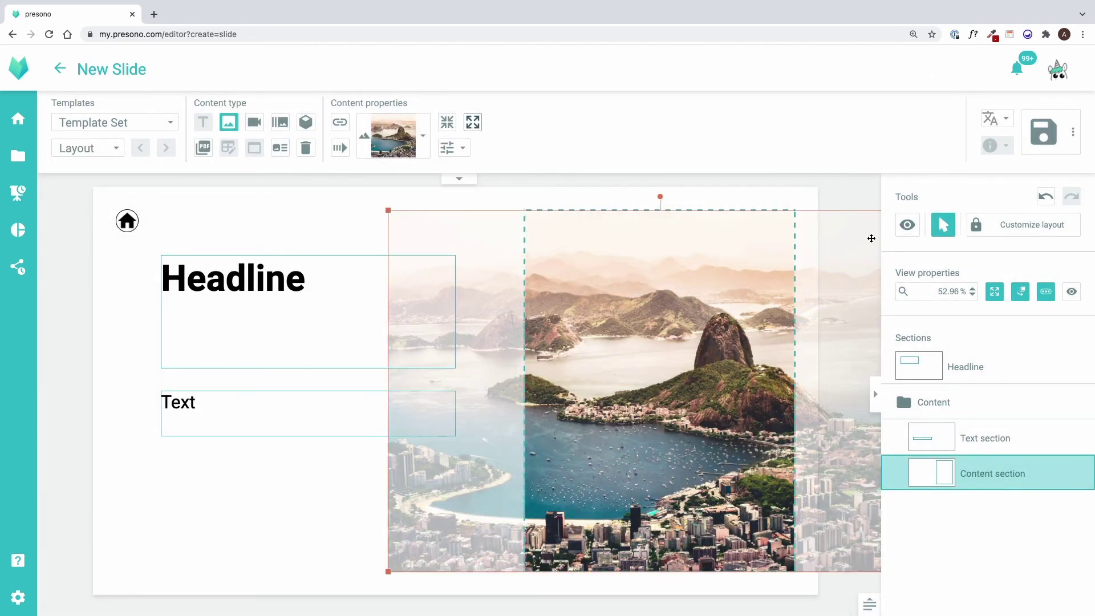
# - Save the slide as Testslide in the Training Content category
pyautogui.click(1042, 137)
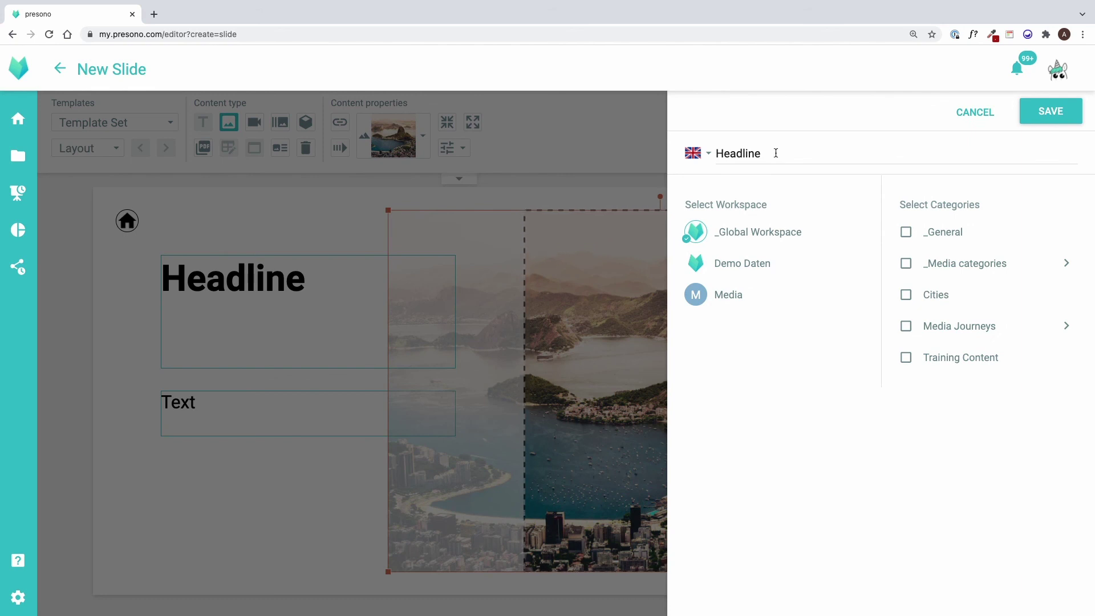
pyautogui.moveTo(772, 153); pyautogui.dragTo(713, 152)
pyautogui.write('T')
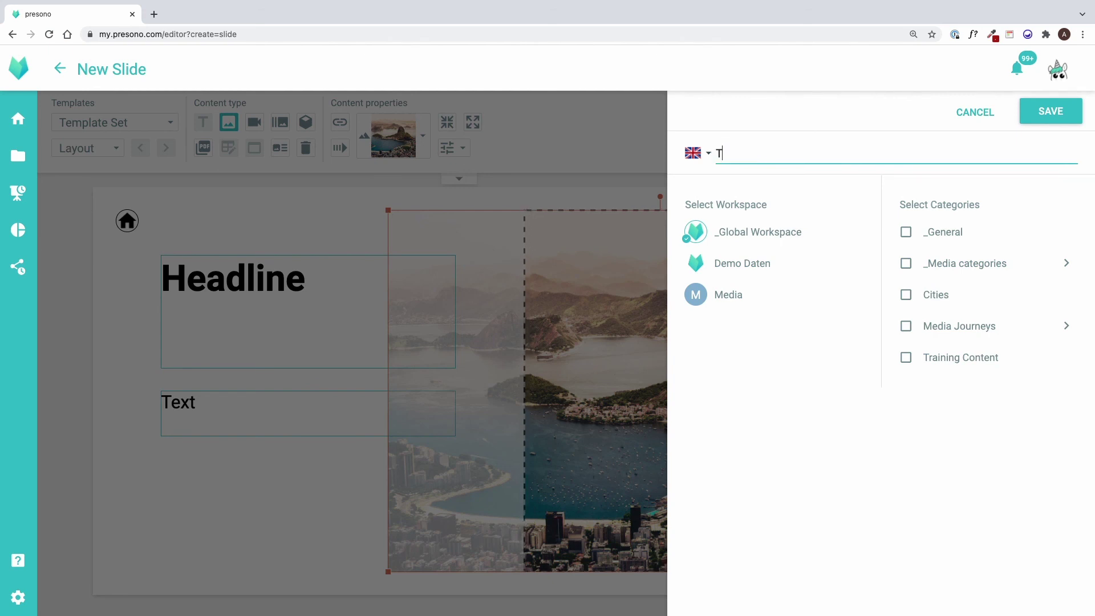
pyautogui.write('estslide')
pyautogui.click(906, 357)
pyautogui.click(1029, 125)
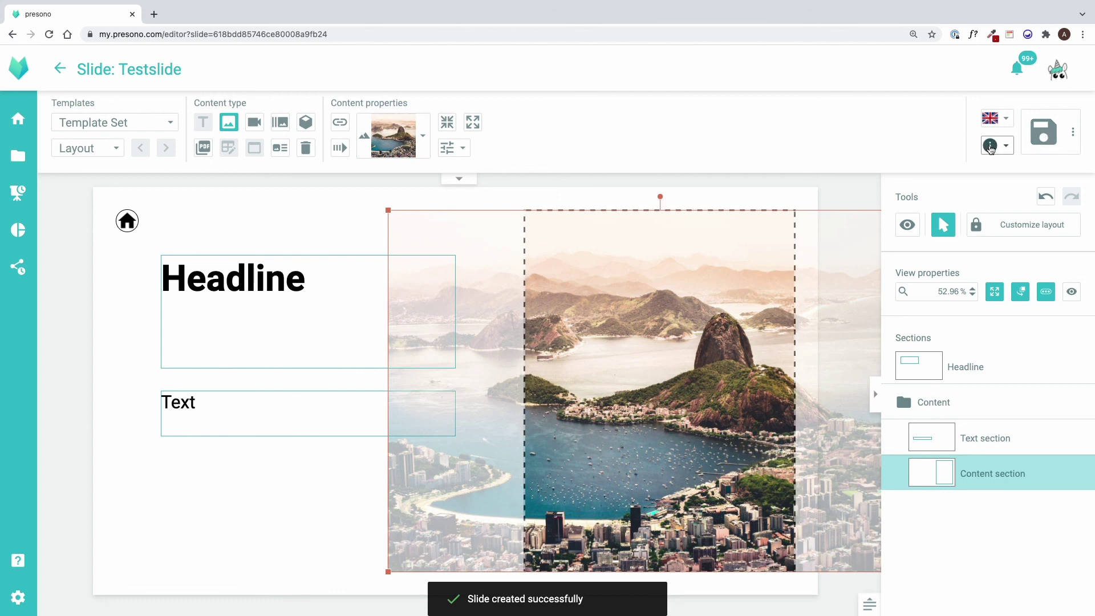
# - Open Test Layout from the slide's metadata, centre the text in the Headline and text sections, and save the layout
pyautogui.click(993, 147)
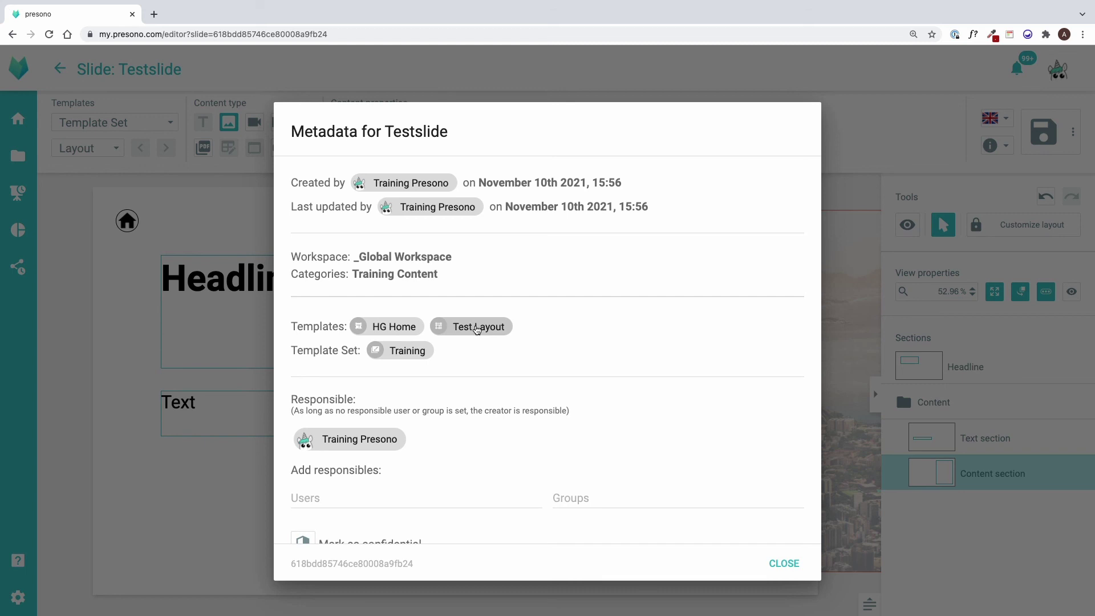
pyautogui.click(476, 328)
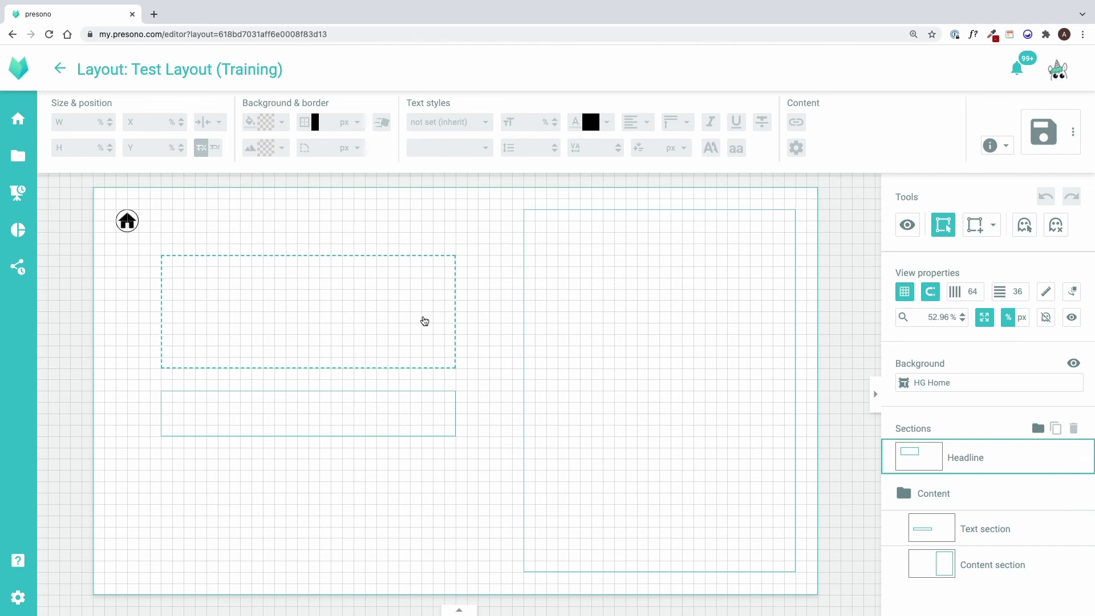
pyautogui.click(423, 321)
pyautogui.keyDown('shift'); pyautogui.click(417, 412); pyautogui.keyUp('shift')
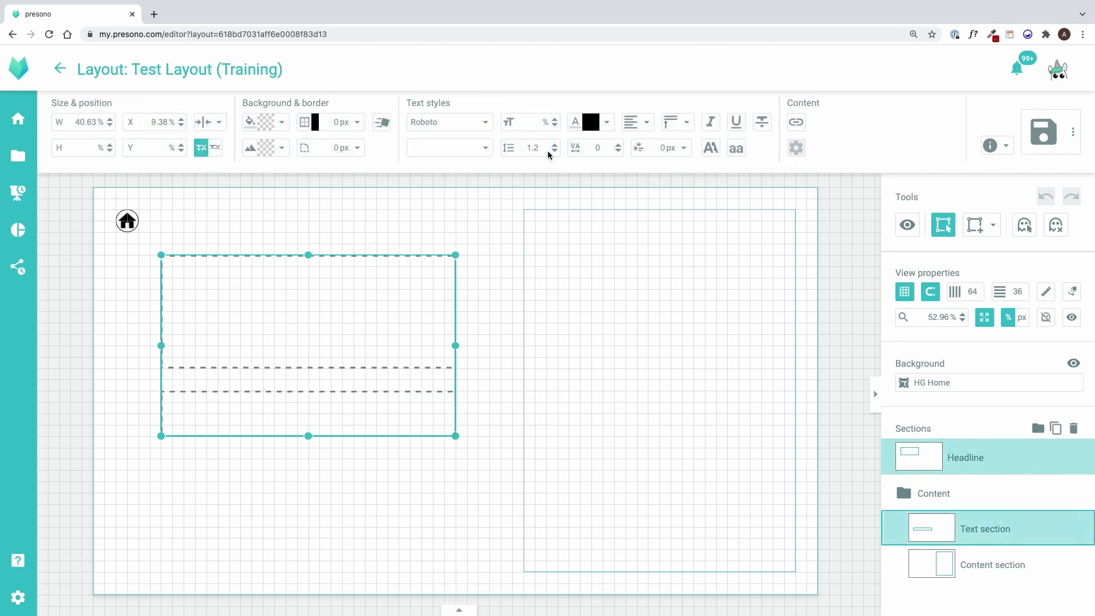
pyautogui.click(638, 122)
pyautogui.click(650, 190)
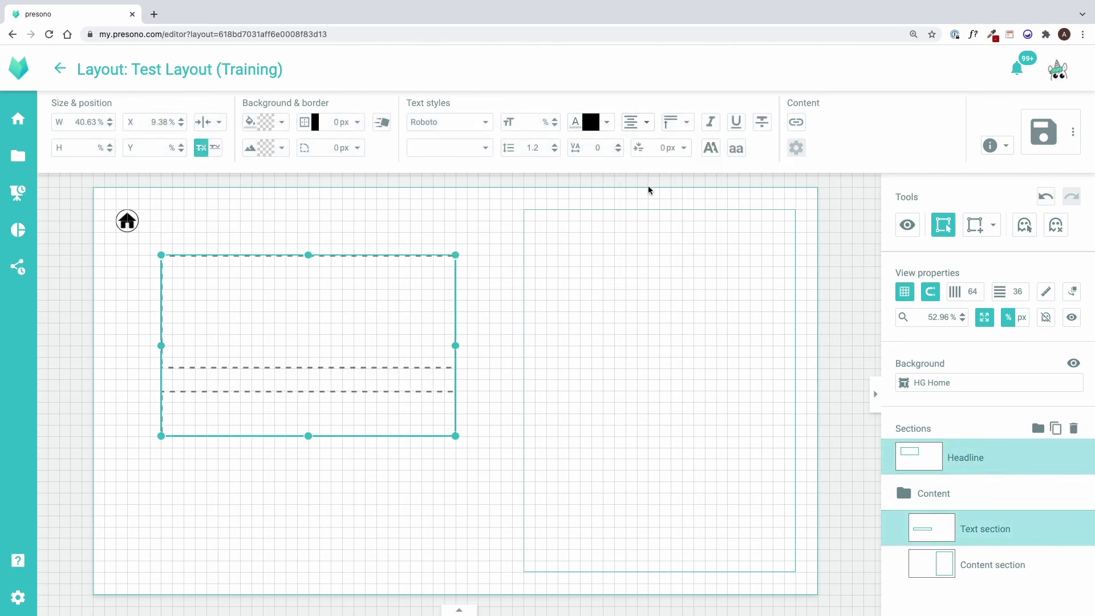
pyautogui.click(1043, 144)
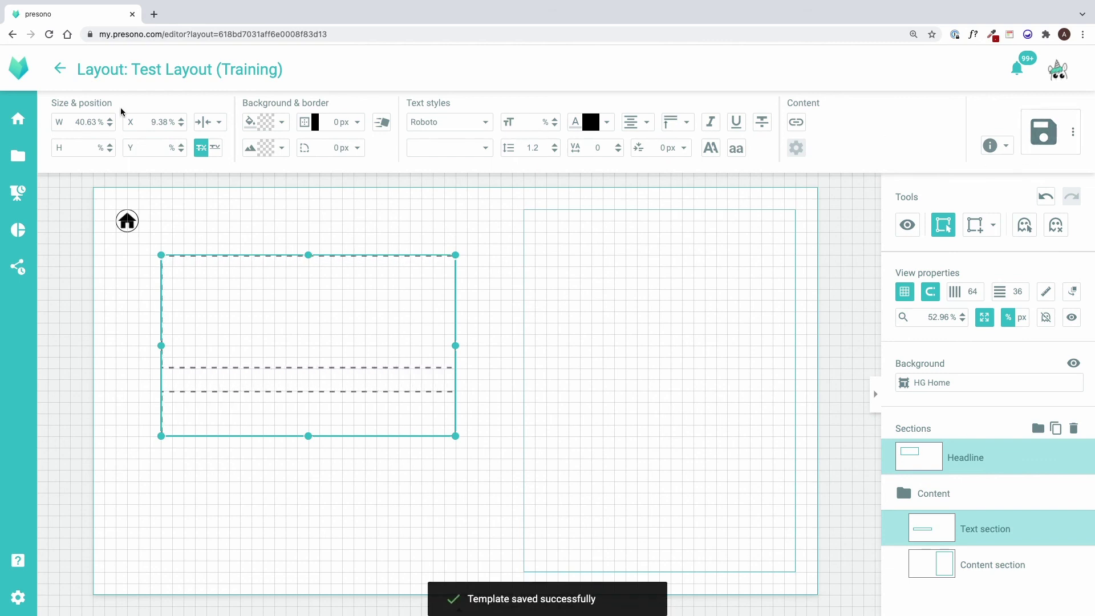
# - Return to Testslide, preview it with the updated layout, and save the slide
pyautogui.click(59, 69)
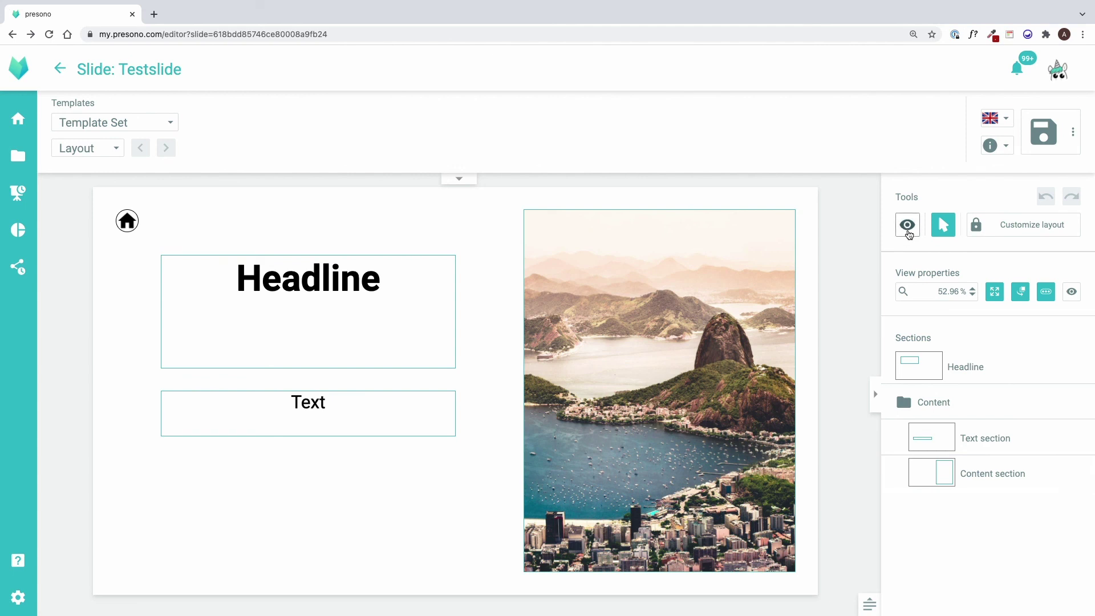
pyautogui.click(907, 228)
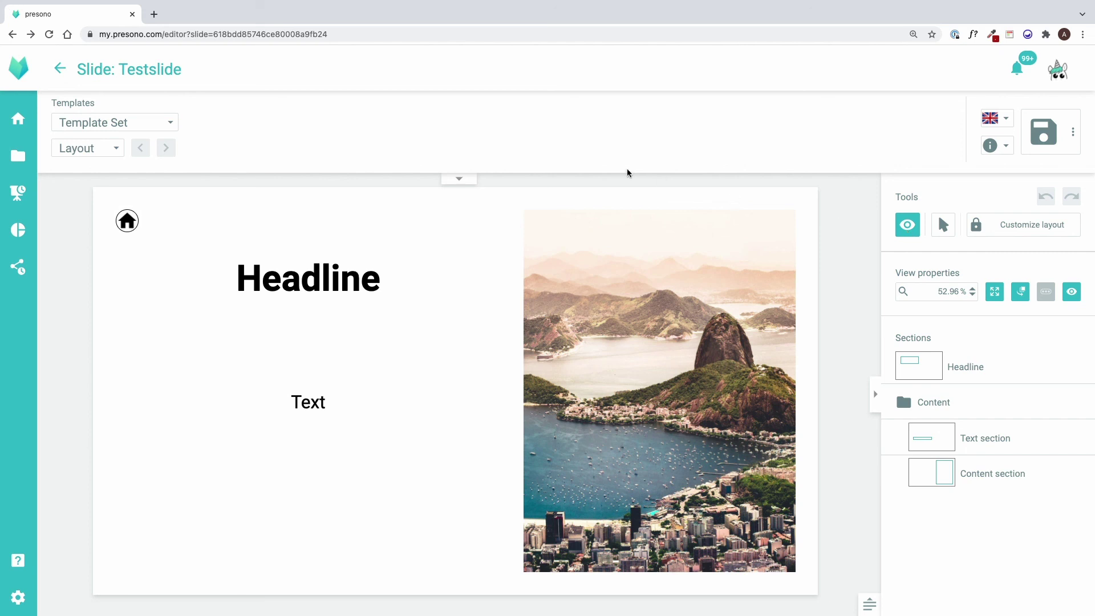
pyautogui.click(1038, 142)
pyautogui.click(1033, 121)
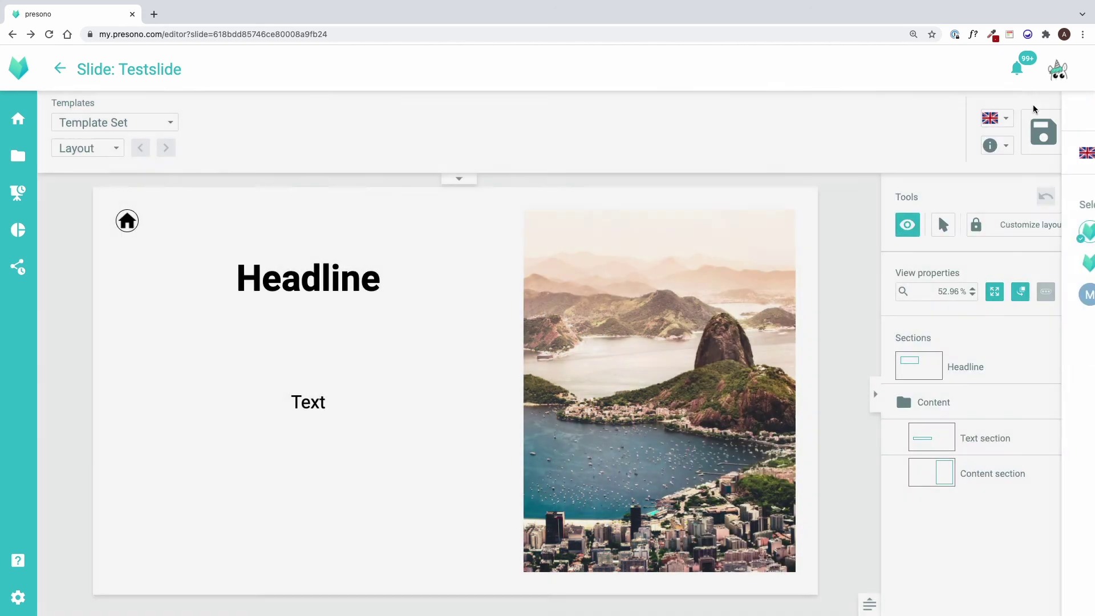